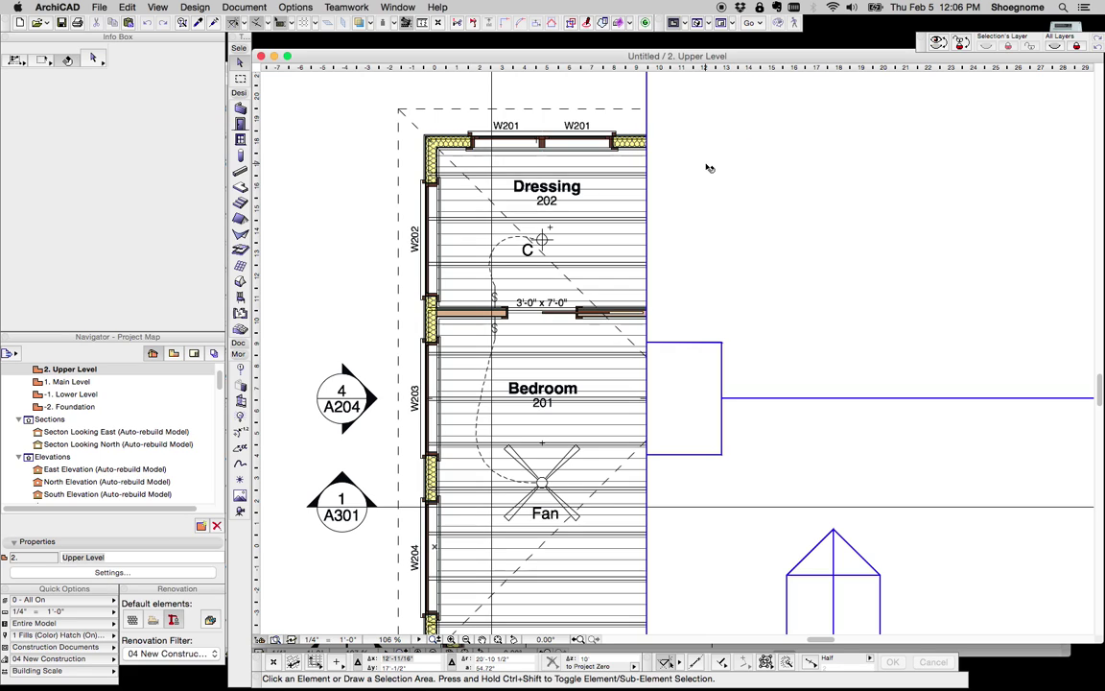
- Display the Attributes toolbar and place it above the floor plan window
click(295, 7)
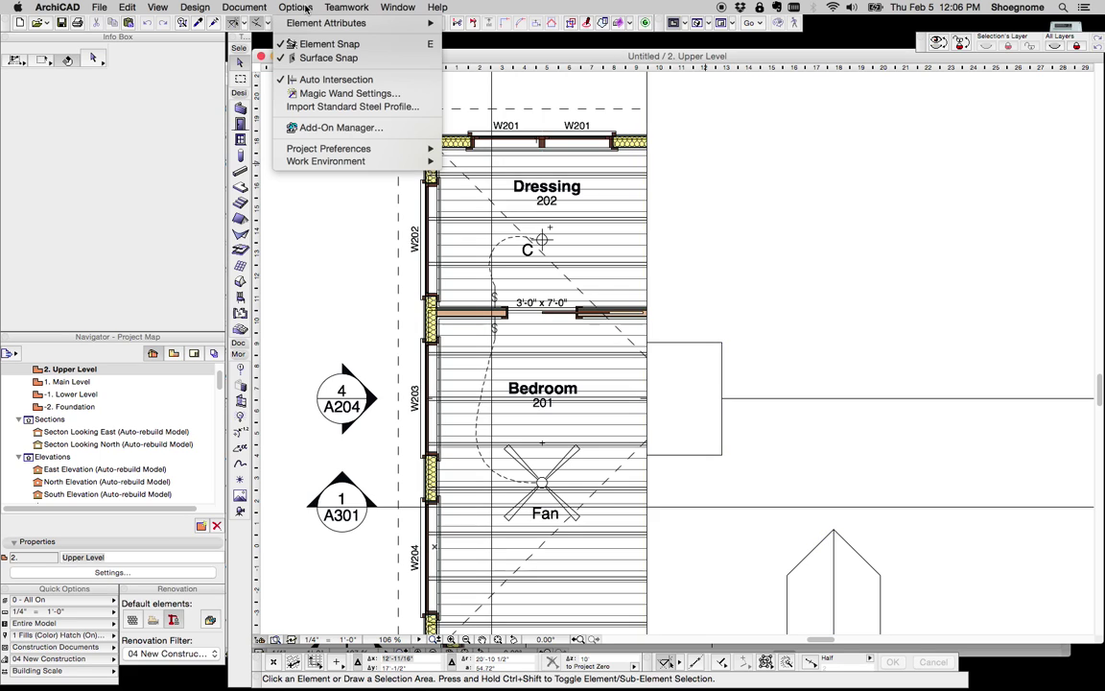
mouse_move(365, 23)
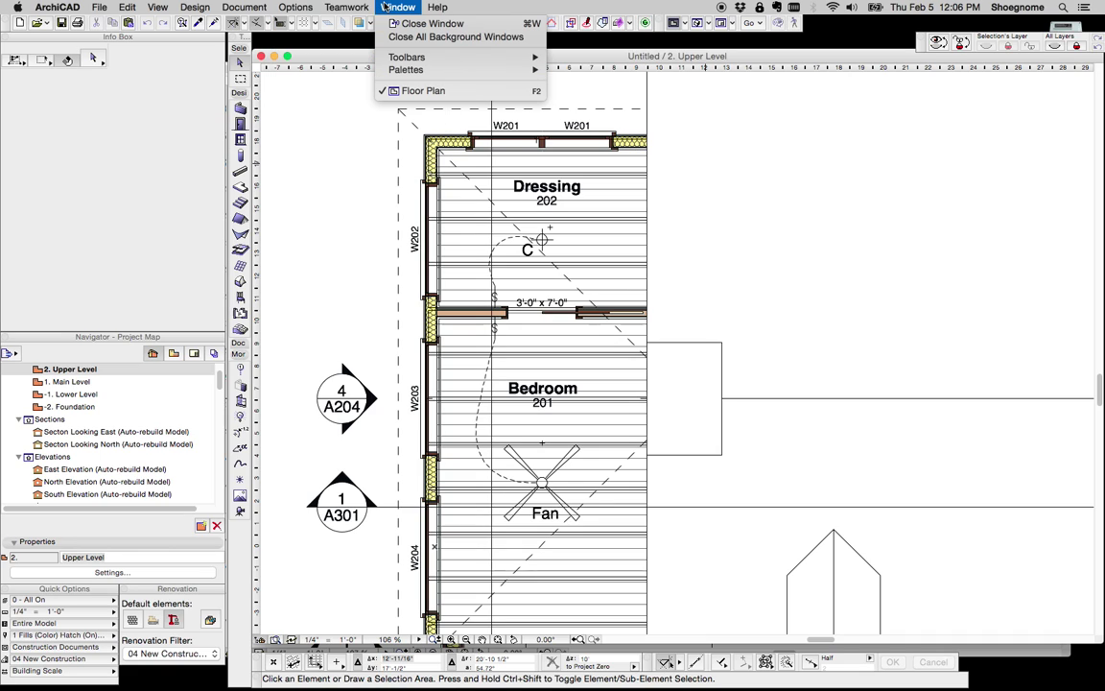
mouse_move(418, 60)
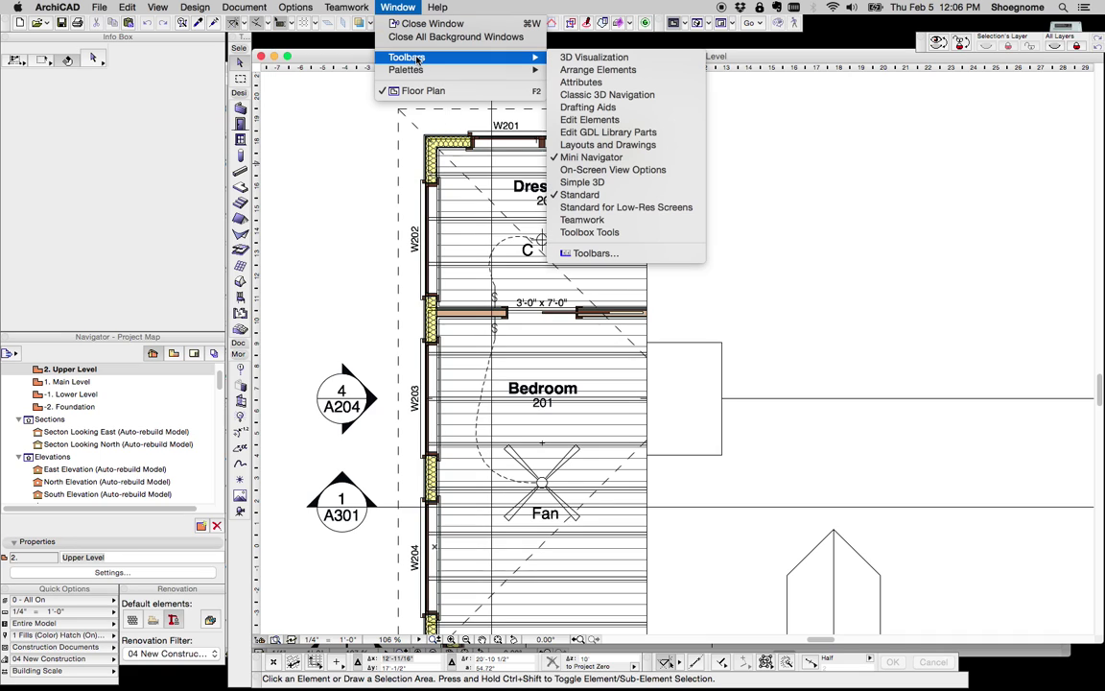
click(581, 83)
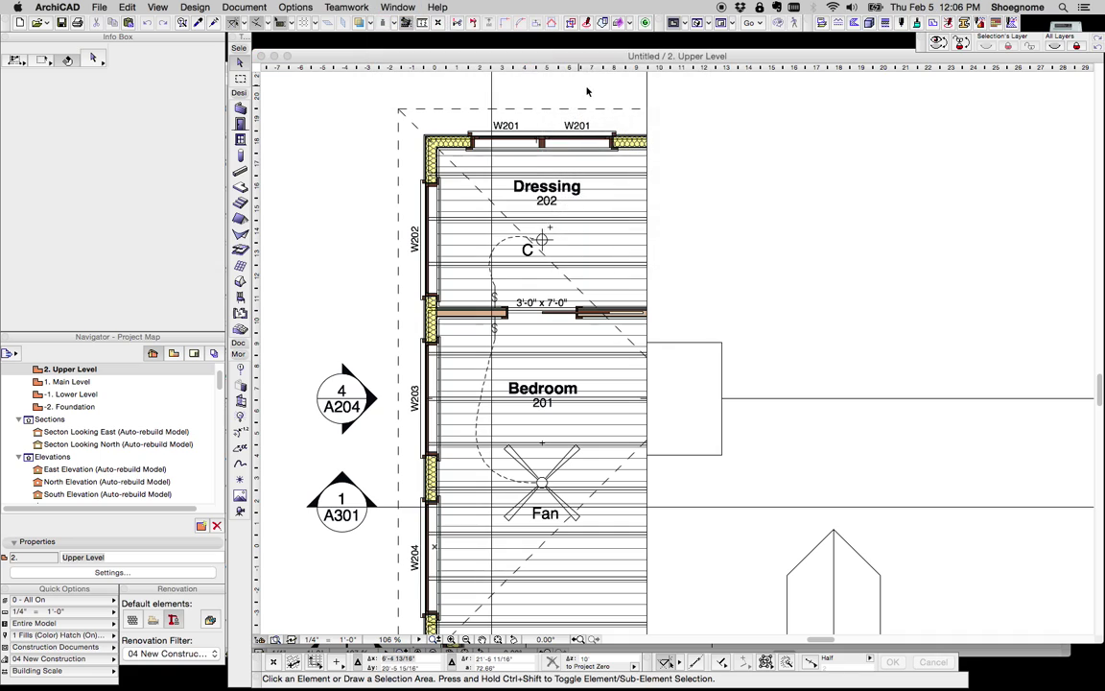
drag(528, 48, 518, 44)
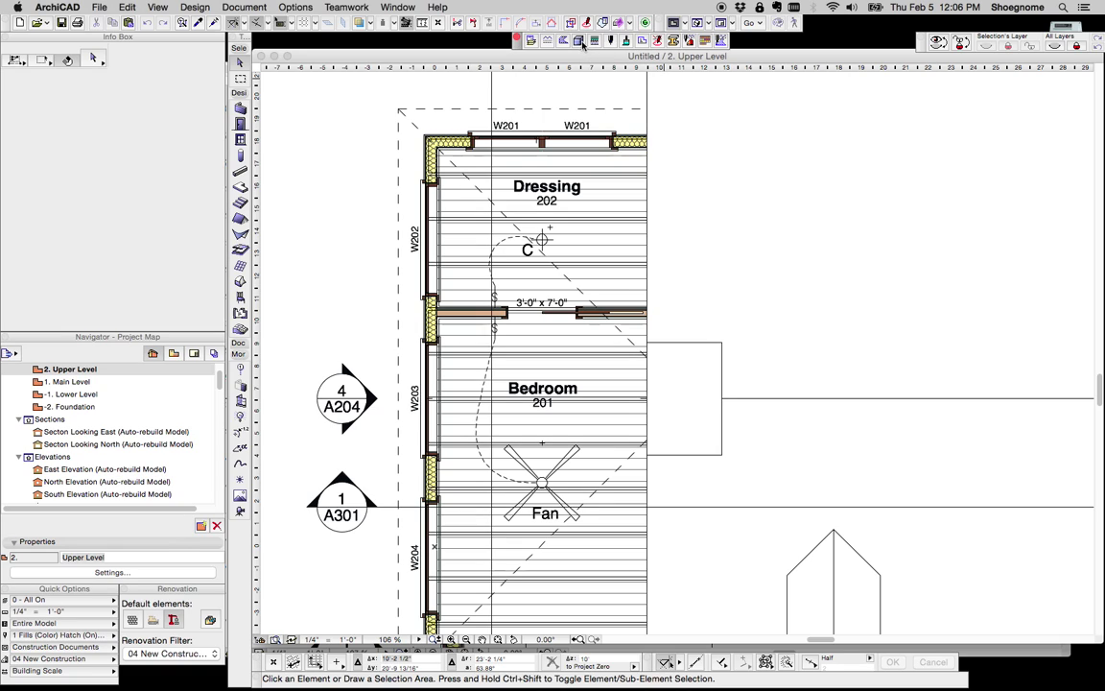
- Check which items would lose attributes if the Wood Framing + Insulation building material were deleted without a replacement
scroll(475, 162, up, 4)
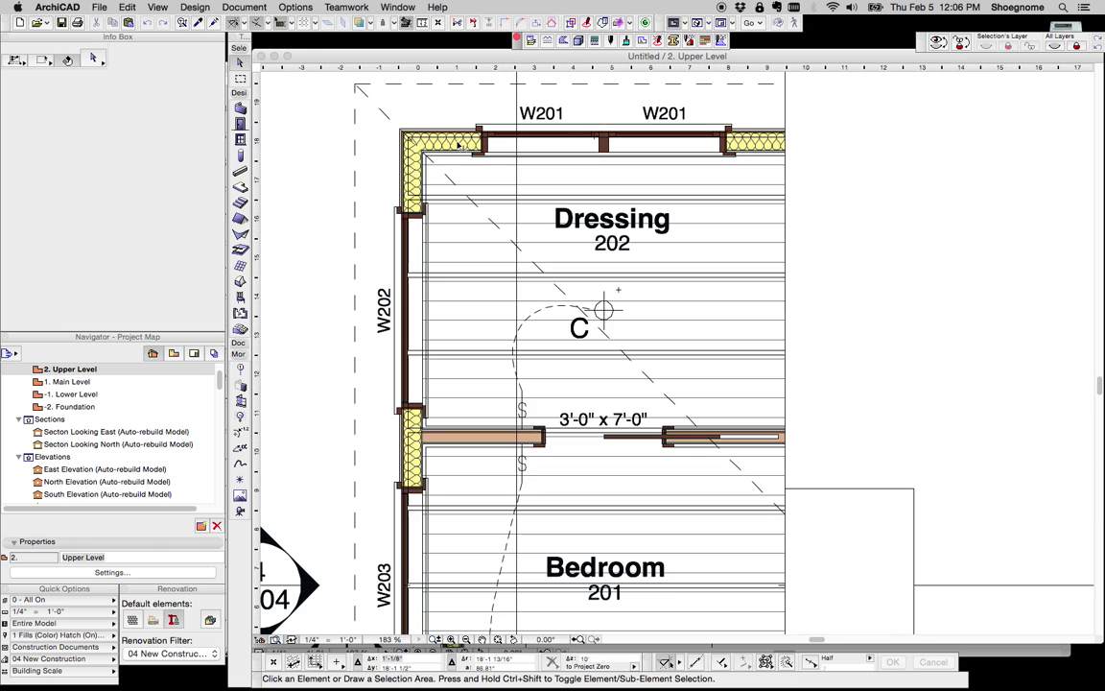
middle_drag(466, 166, 506, 196)
click(580, 43)
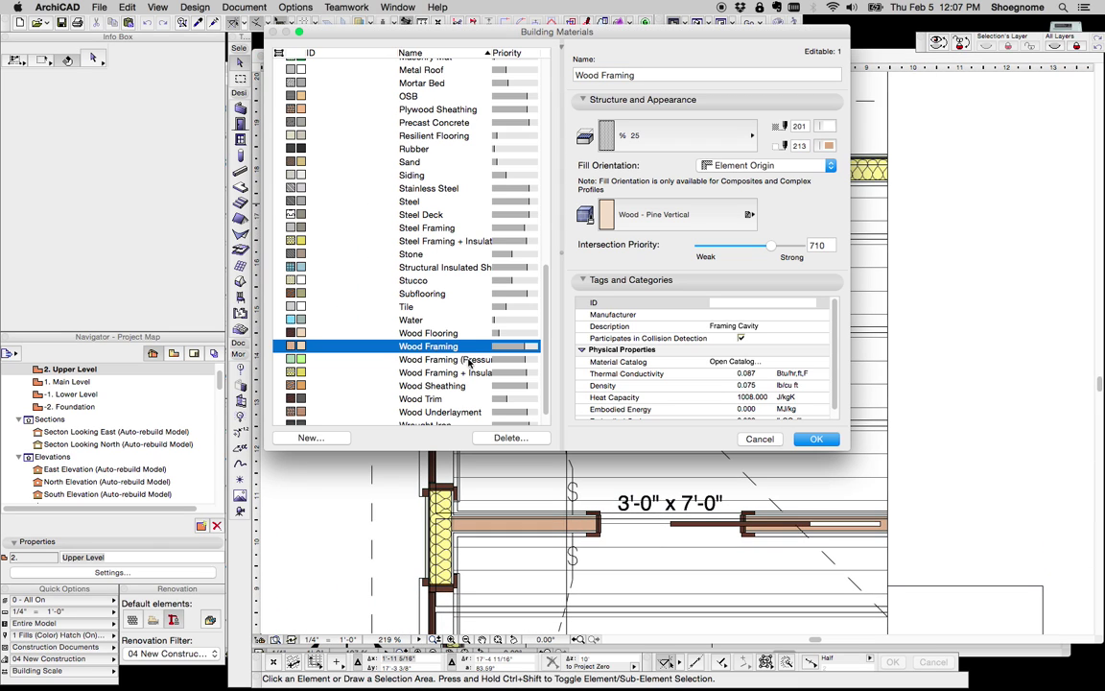
scroll(422, 331, down, 1)
click(459, 355)
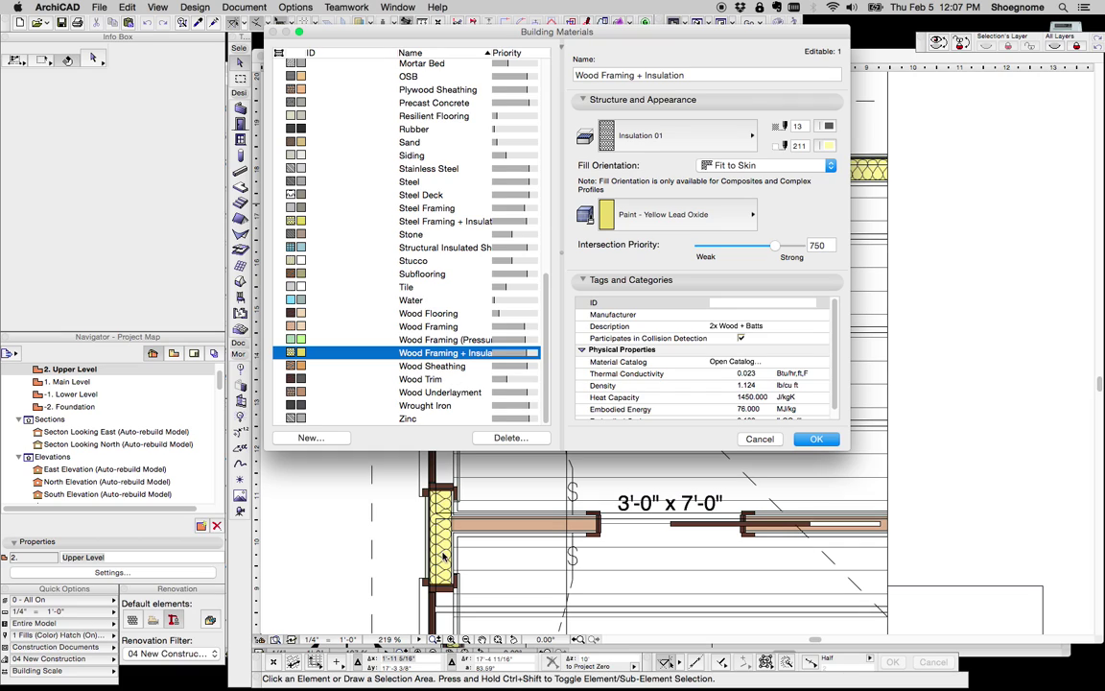
click(505, 437)
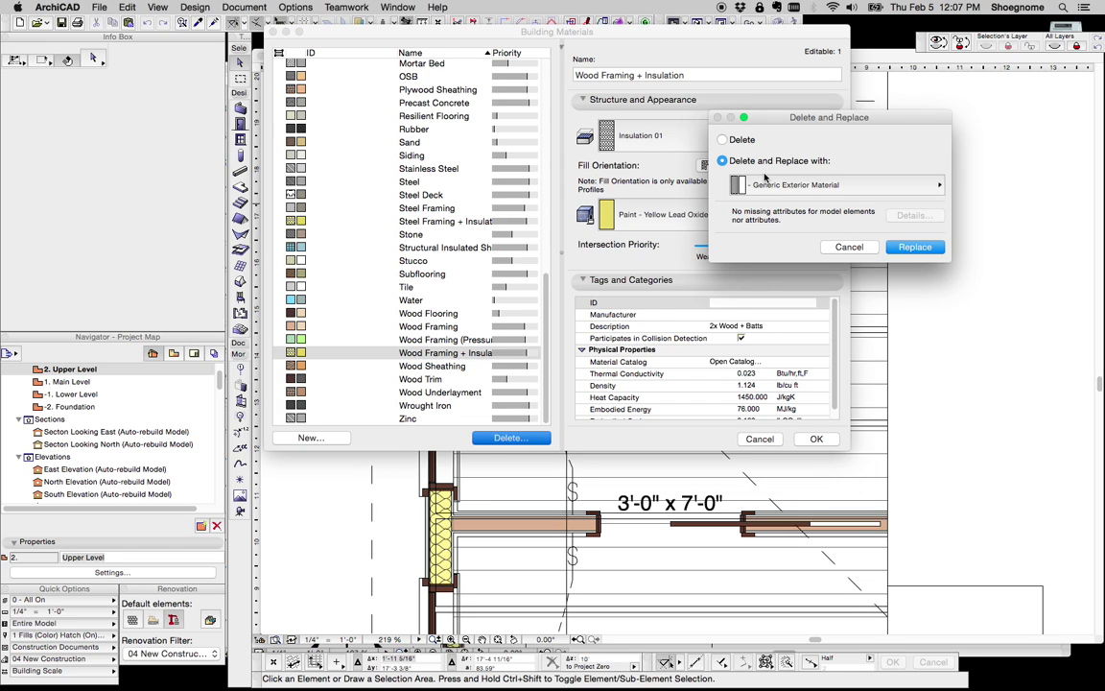
click(739, 142)
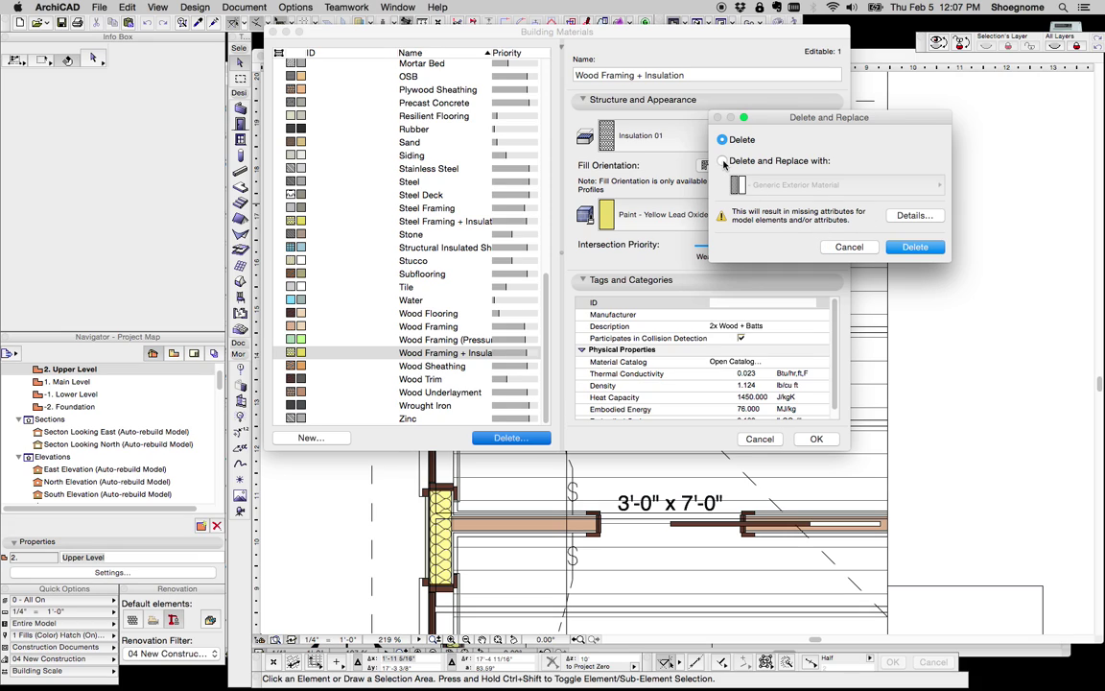
click(902, 216)
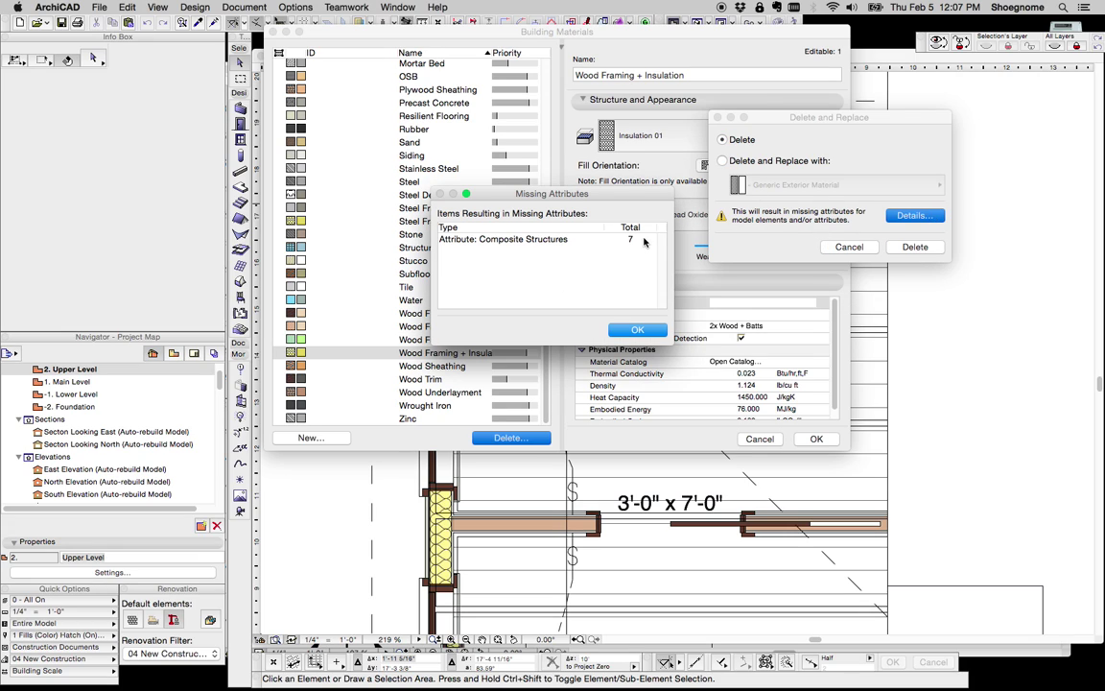
click(518, 240)
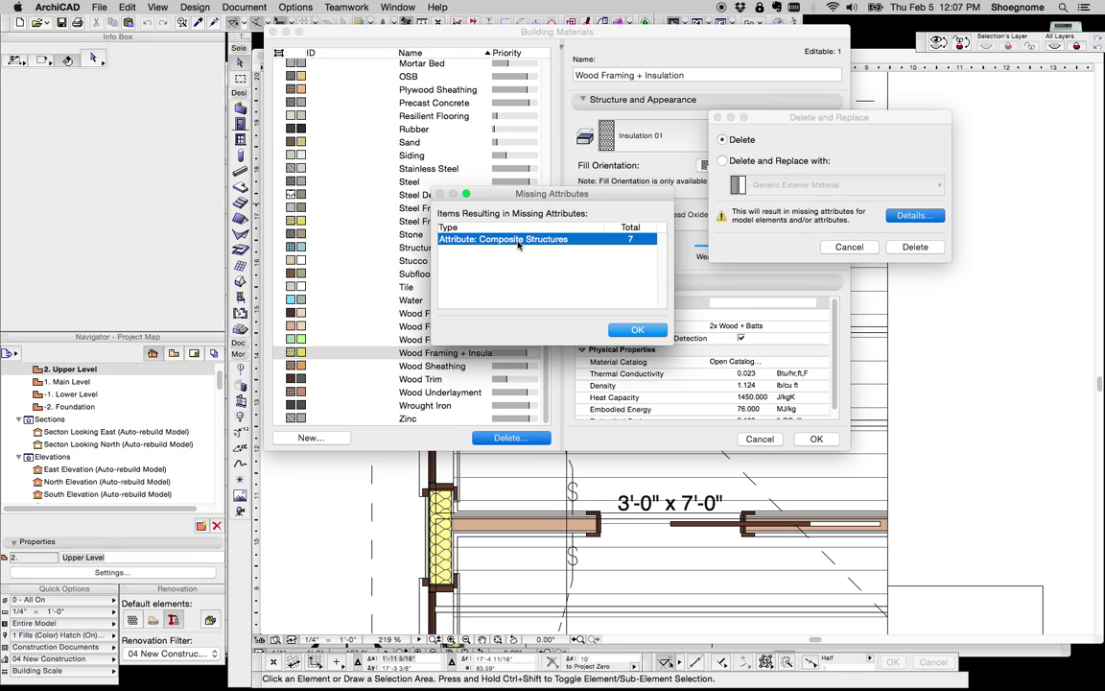
click(628, 329)
- Delete the Wood Framing + Insulation building material, replace it with Wood Framing, and apply the change to the model
click(723, 161)
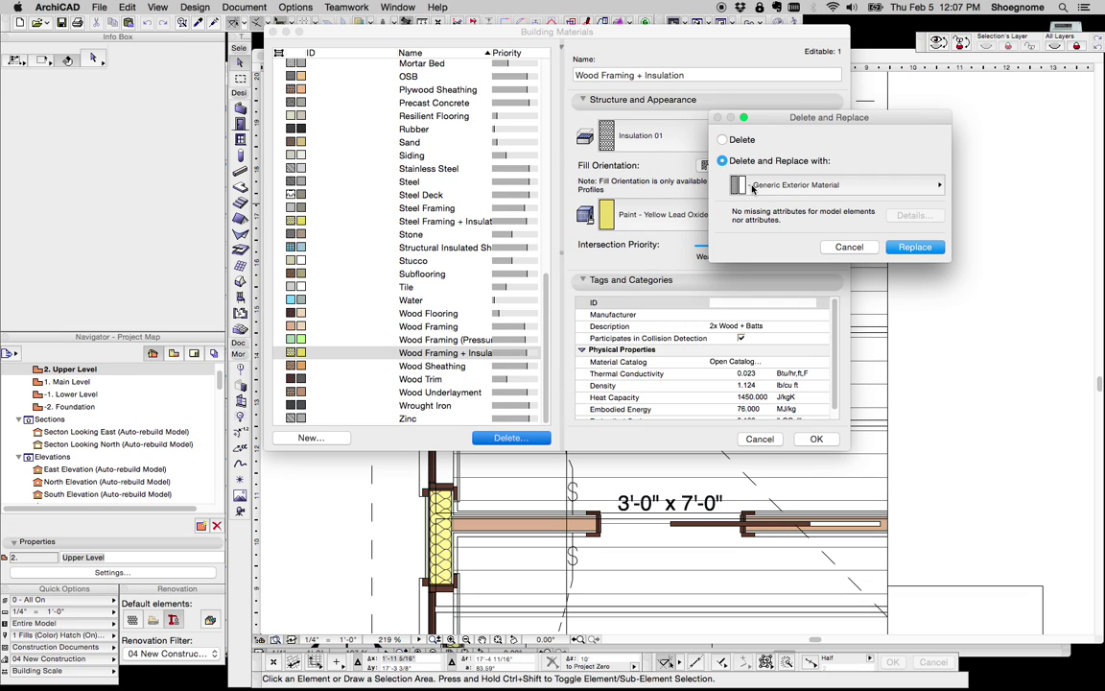
click(806, 184)
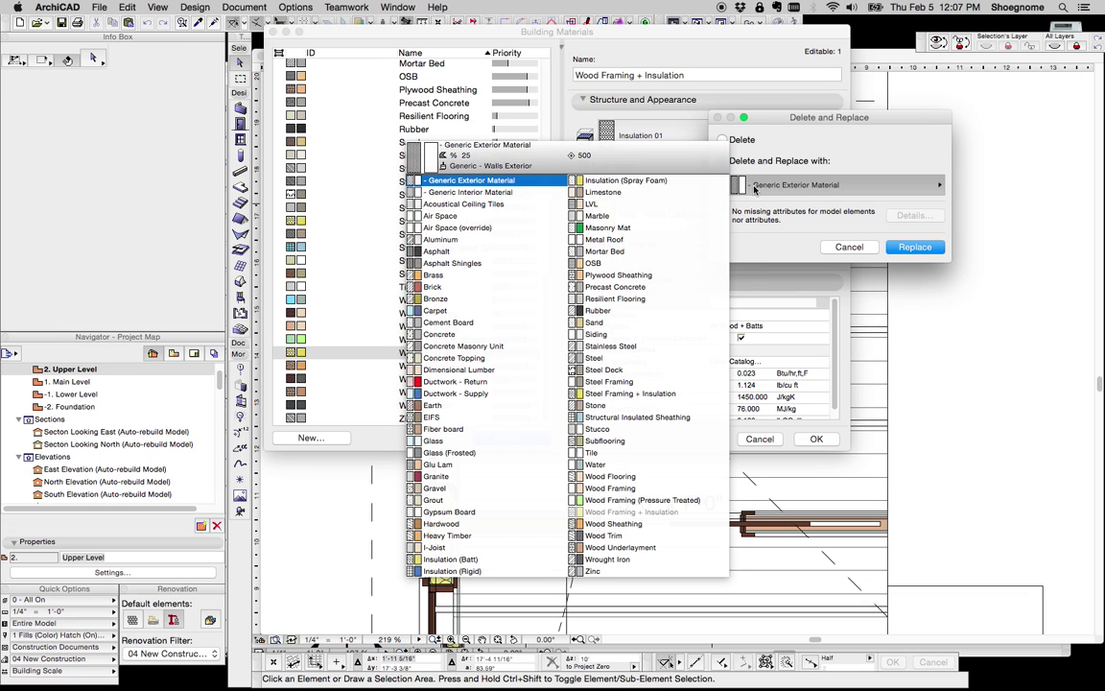
click(633, 491)
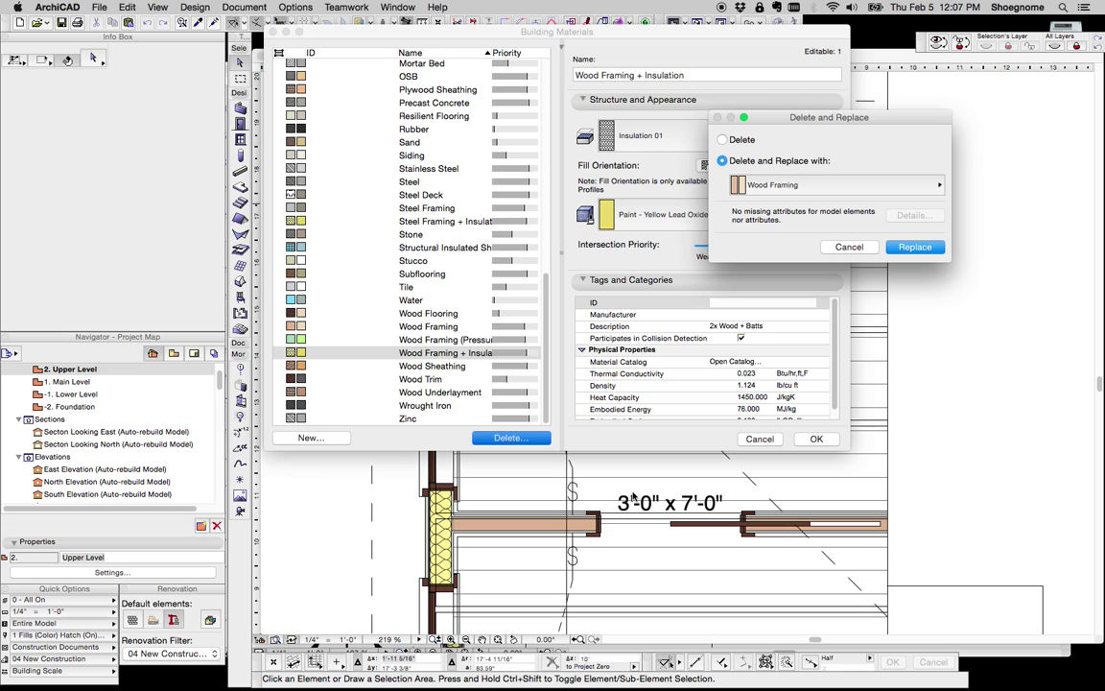
click(899, 250)
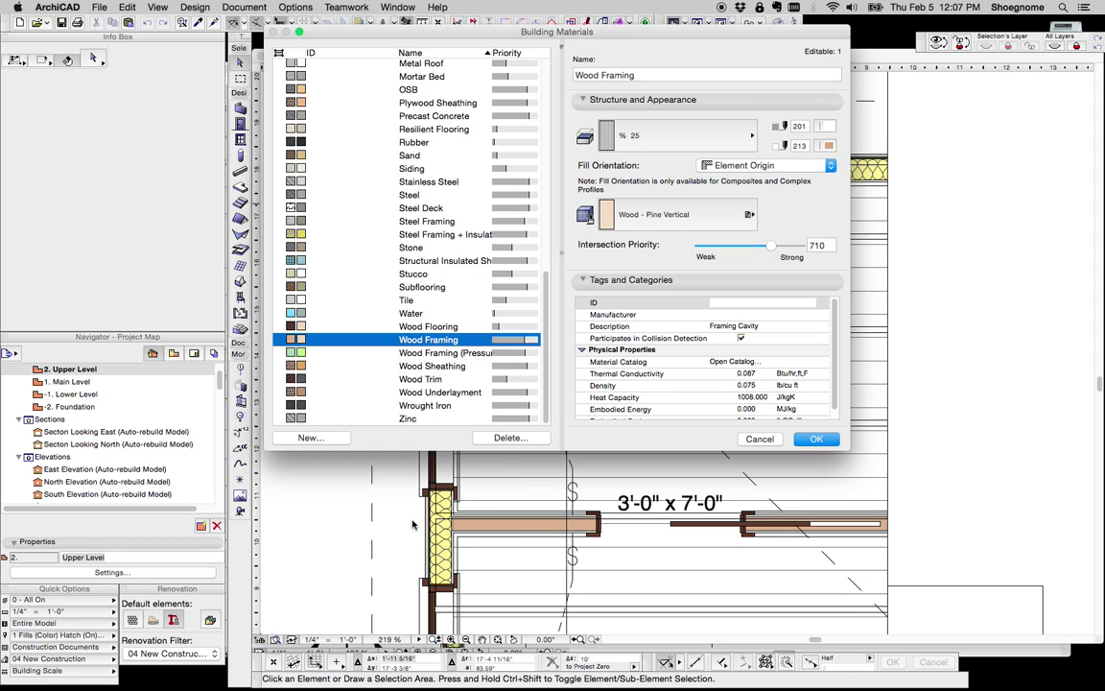
click(815, 438)
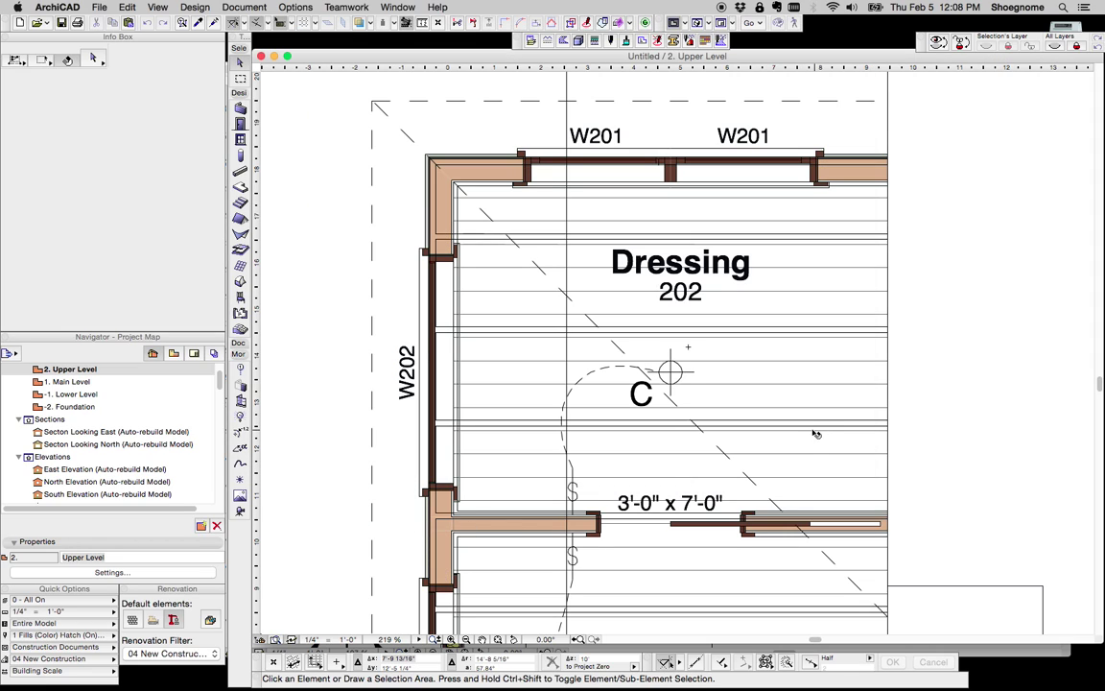
- Open the model view layer settings and compare whether the ArchiCAD Layer and the Calculations layer can be deleted
mouse_move(753, 367)
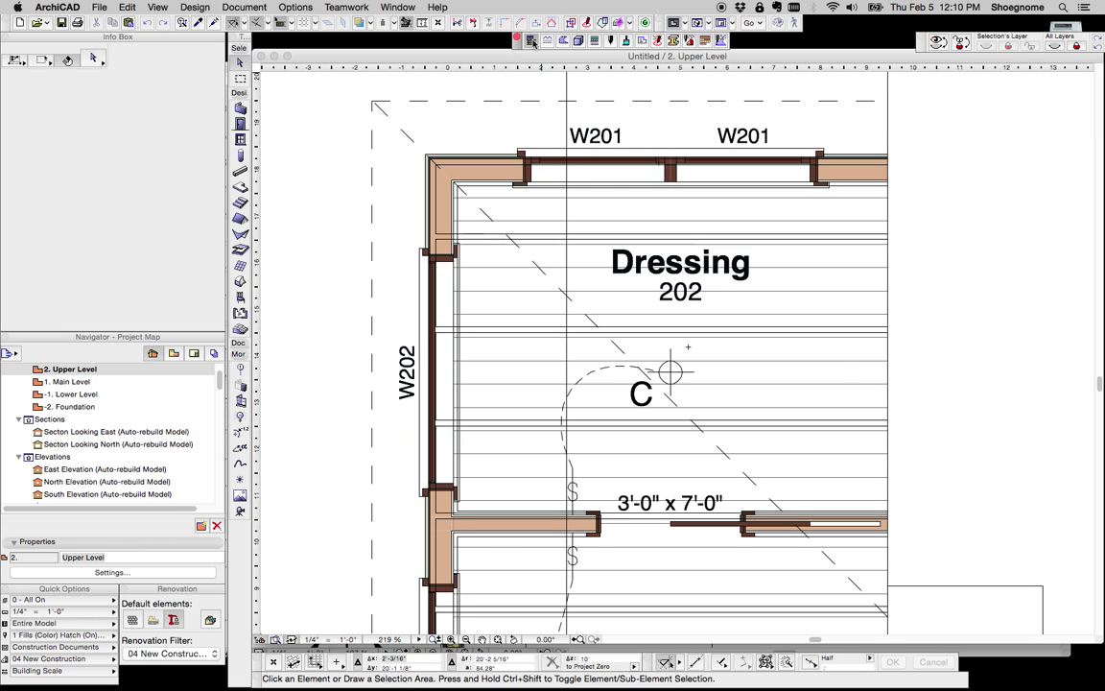
click(533, 42)
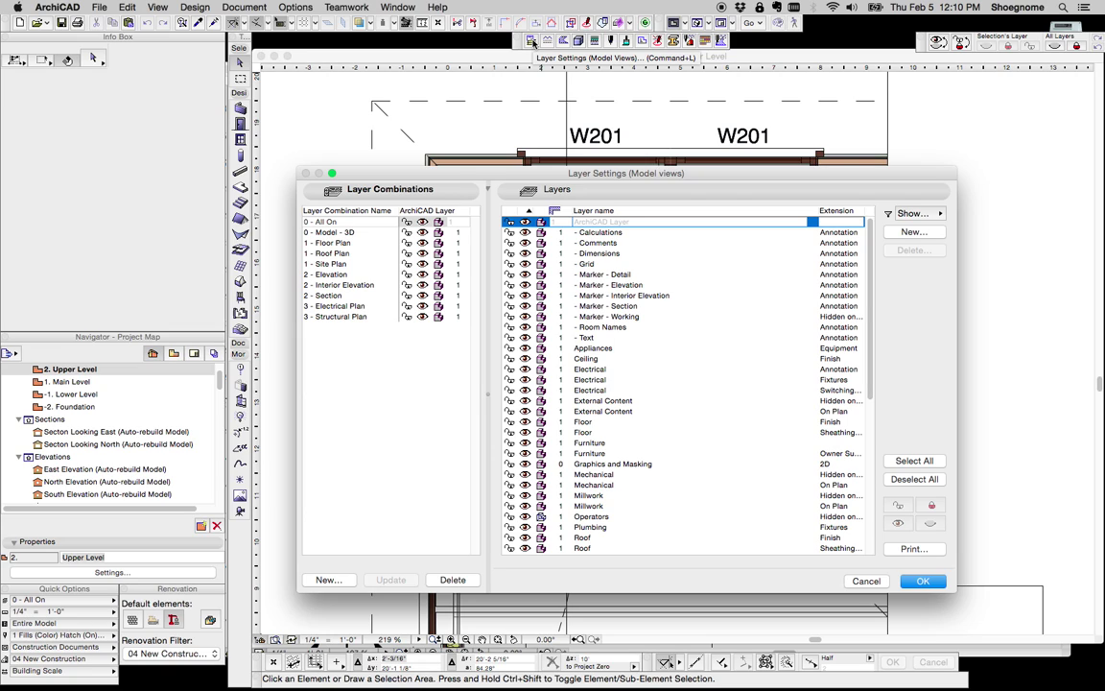
key(Down)
key(Down)
key(Down)
key(Down)
key(Down)
key(Down)
key(Down)
key(Down)
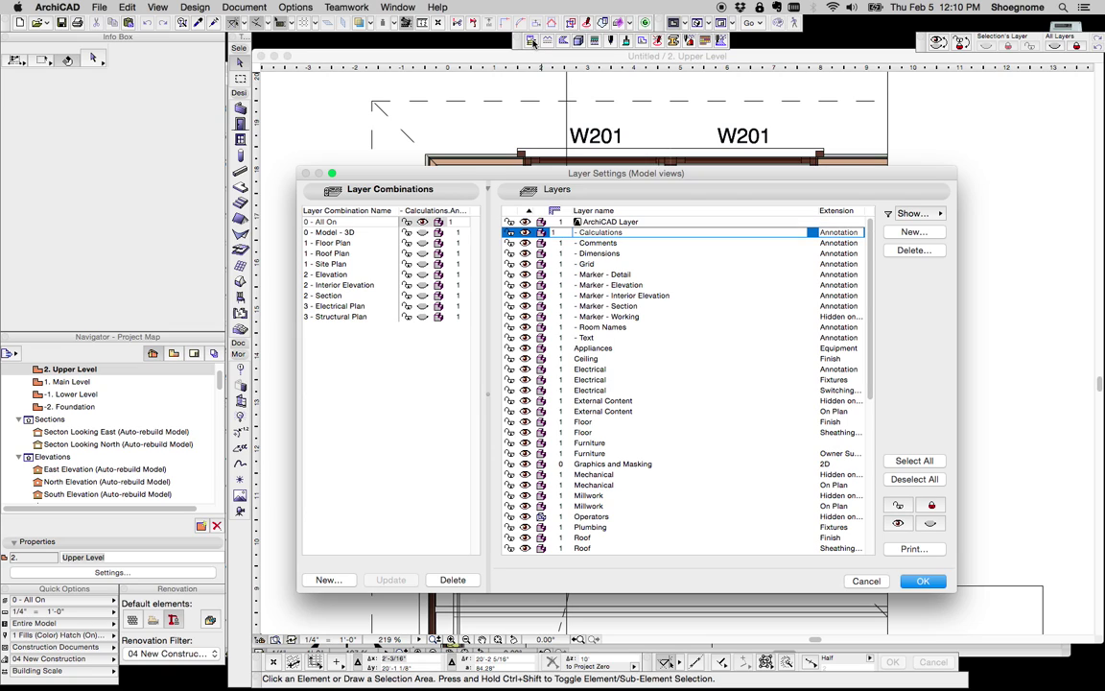
key(Up)
key(Up)
key(Up)
key(Up)
key(Up)
key(Up)
key(Up)
key(Up)
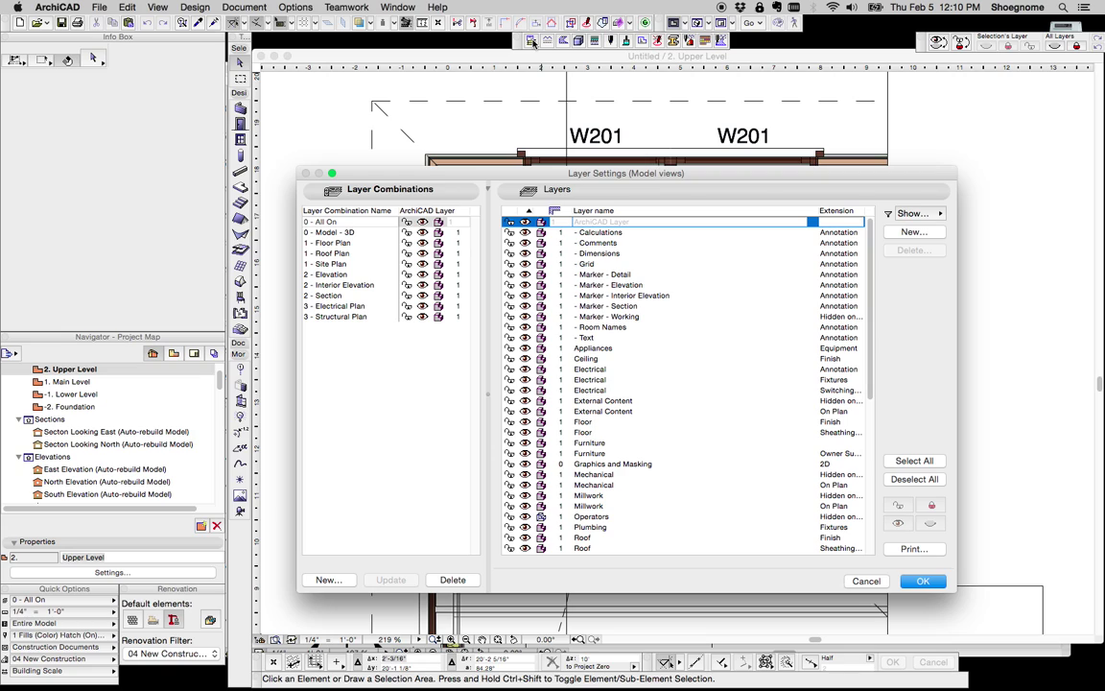
key(Down)
key(Down)
key(Up)
key(Up)
- Delete the Calculations annotation layer and move its elements onto the ArchiCAD Layer
key(Down)
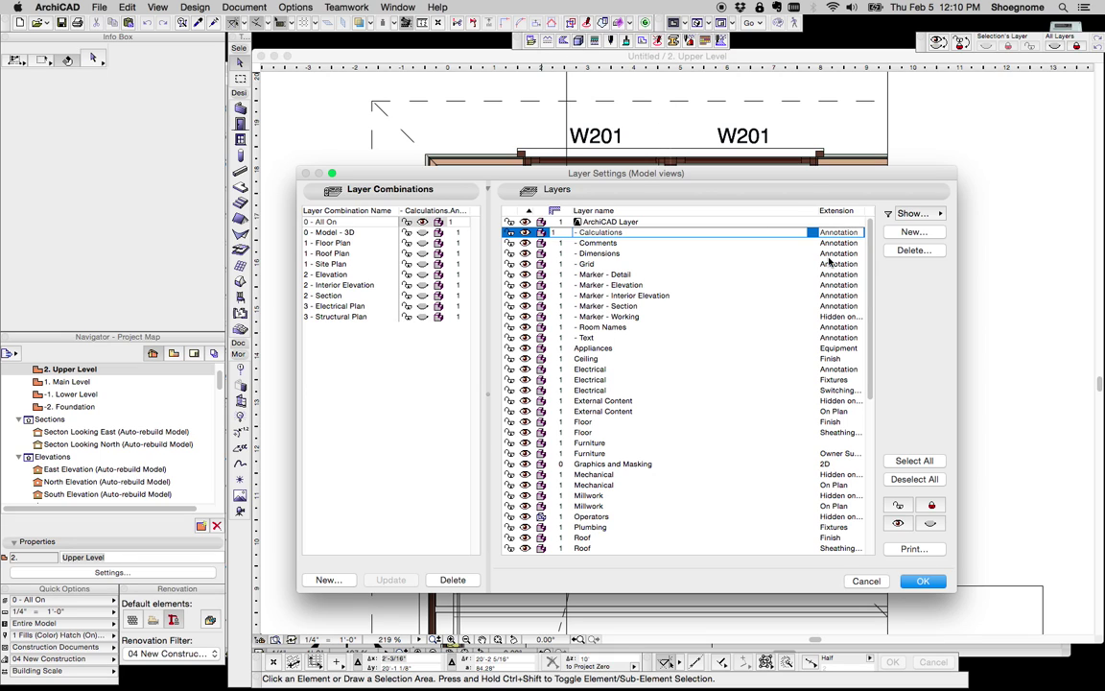
click(912, 251)
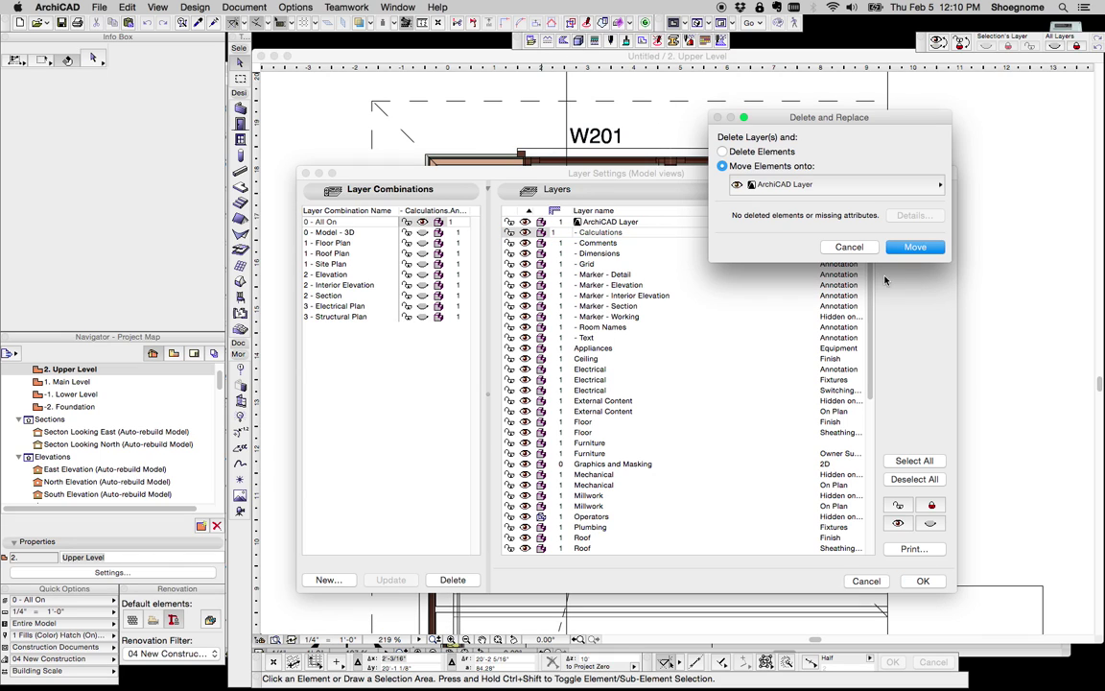
drag(775, 108, 693, 275)
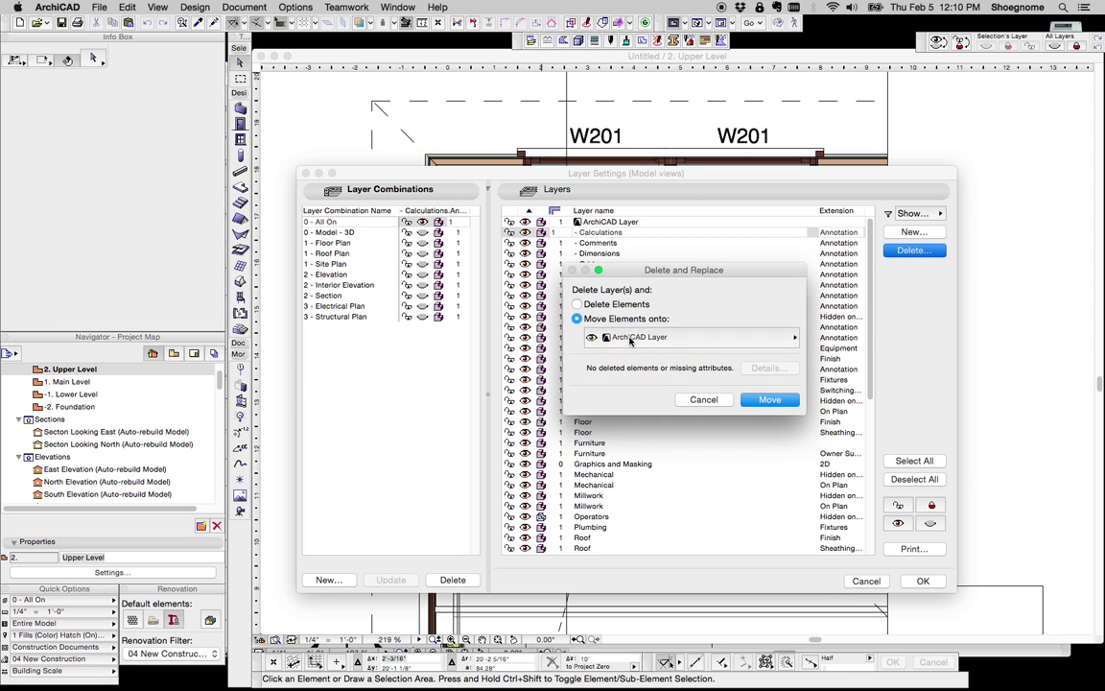
click(771, 400)
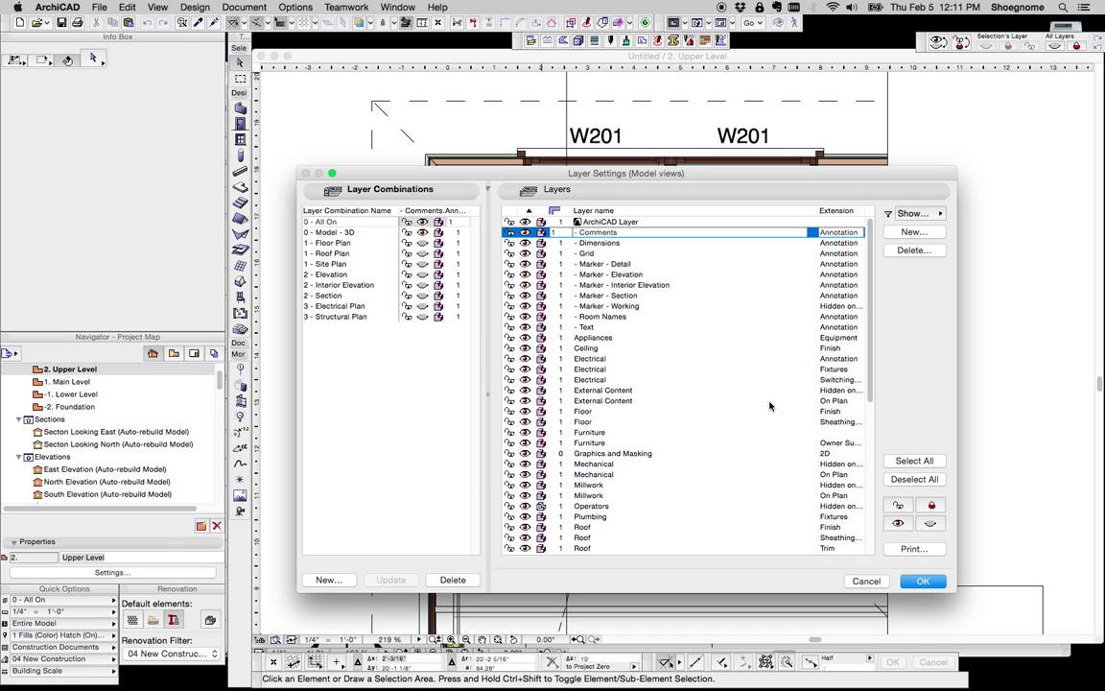
- Delete the Comments and Dimensions annotation layers, moving their elements onto the ArchiCAD Layer
click(908, 252)
click(768, 399)
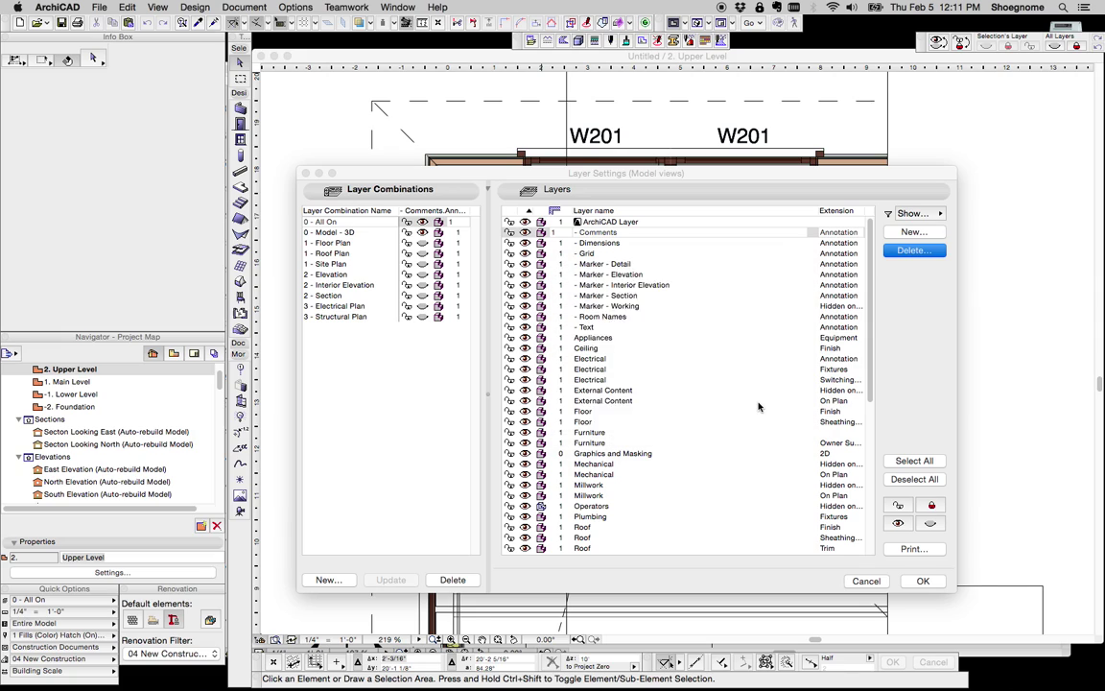
click(916, 253)
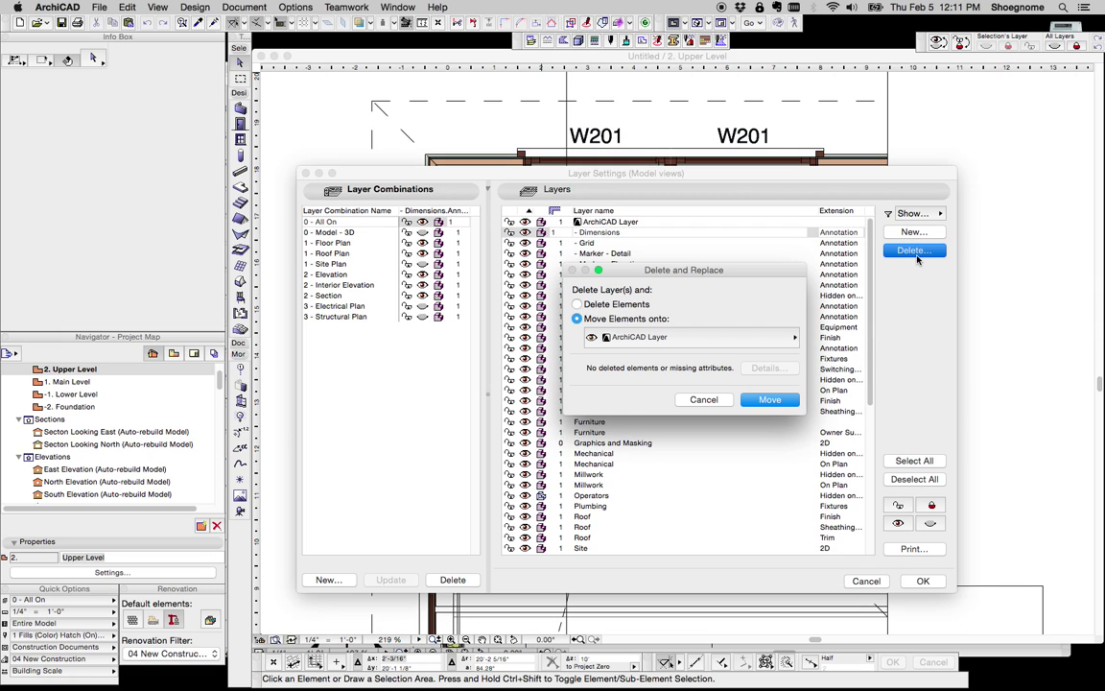
click(772, 398)
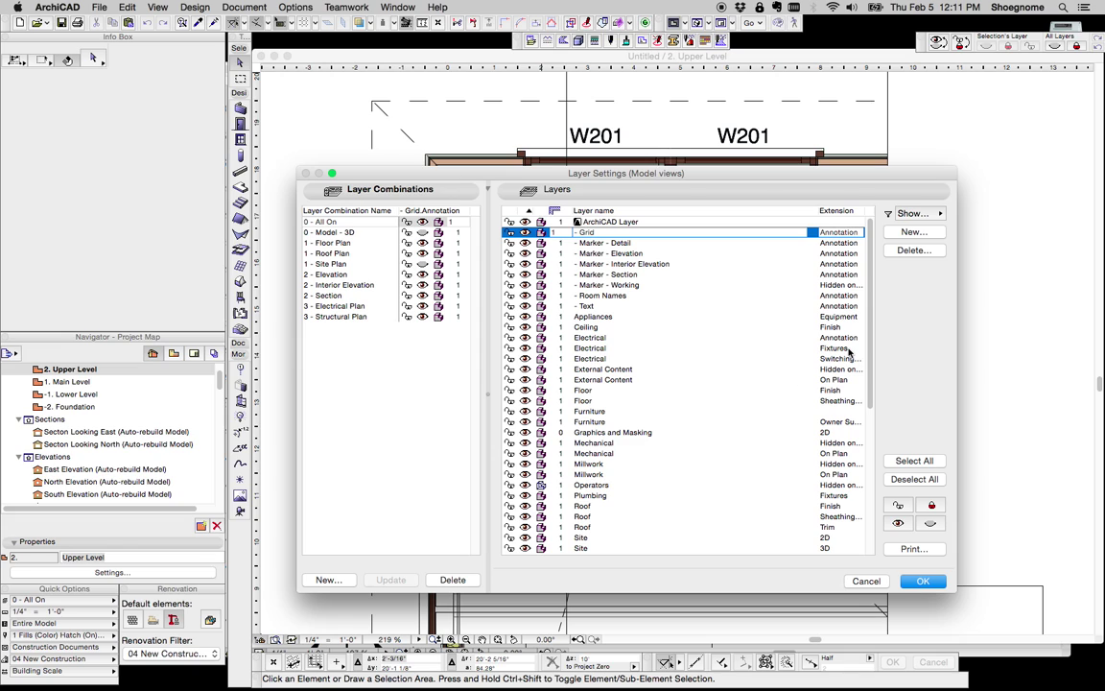
- Delete the Grid and Marker - Detail layers, moving their elements onto the ArchiCAD Layer
click(916, 252)
drag(675, 242, 892, 126)
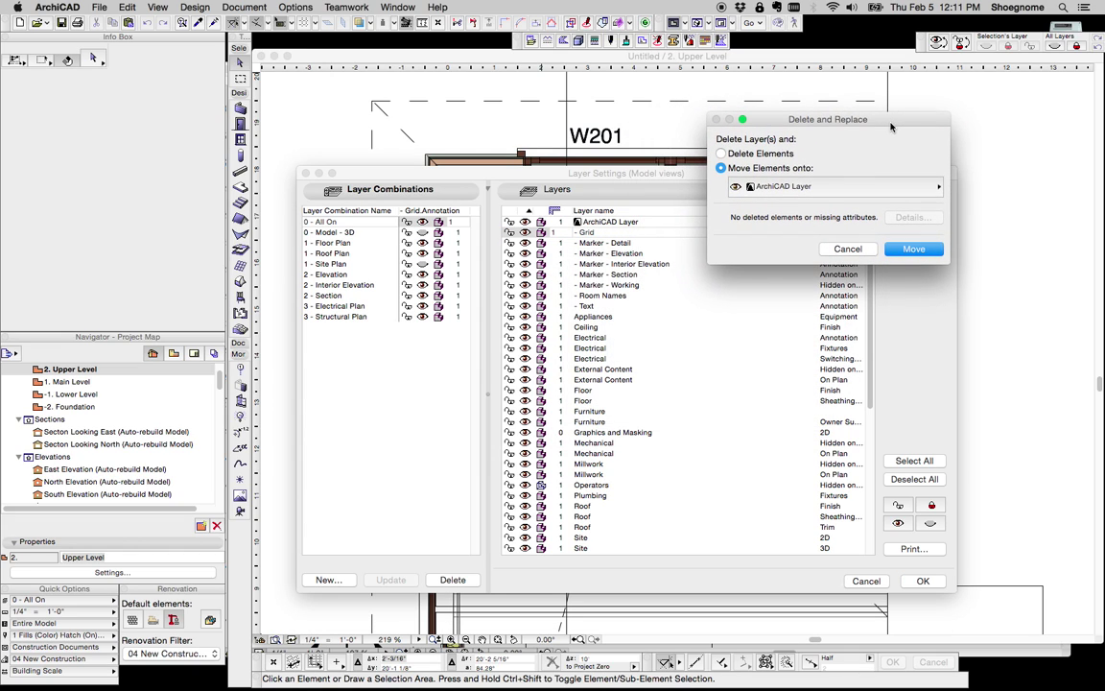
click(904, 252)
click(903, 251)
click(904, 250)
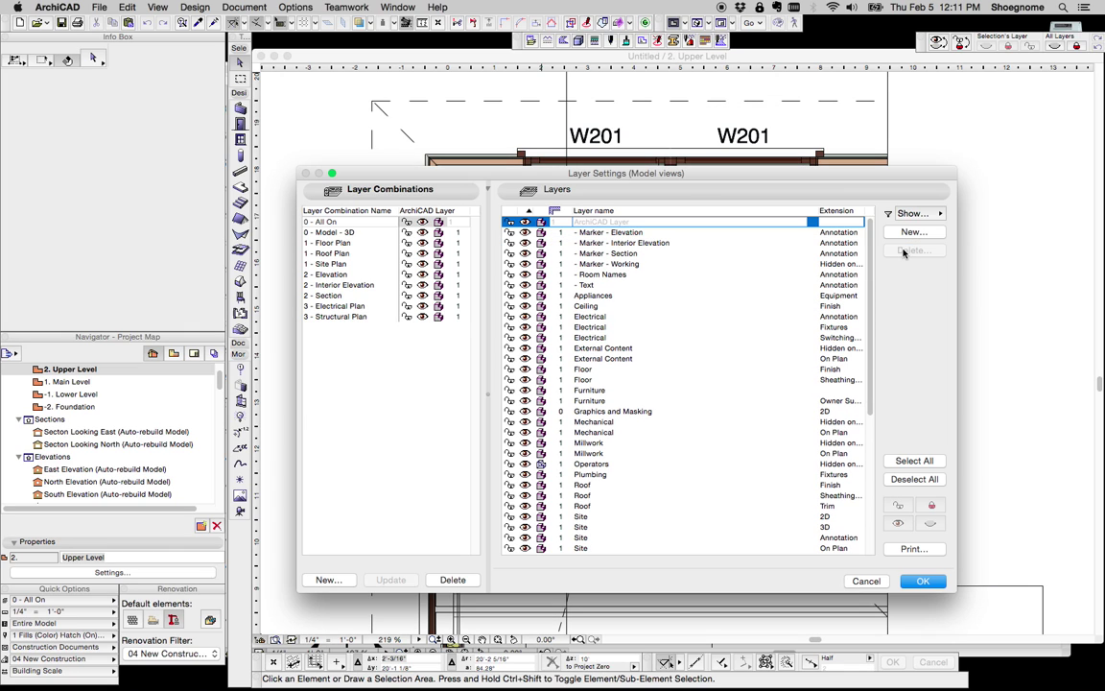
- Delete the Marker - Elevation, Marker - Interior Elevation and Marker - Section layers, moving their elements onto the ArchiCAD Layer
click(903, 252)
click(904, 251)
click(904, 251)
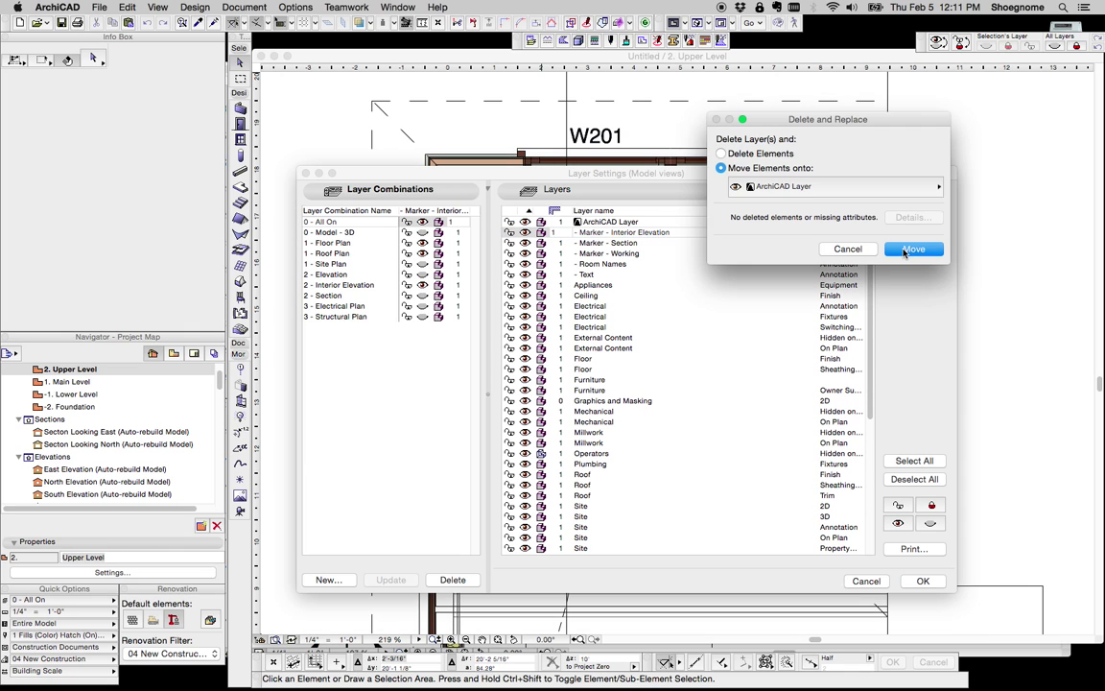
click(903, 252)
click(904, 251)
click(904, 251)
- Delete the Marker - Working and Room Names layers, moving their elements onto the ArchiCAD Layer
click(904, 252)
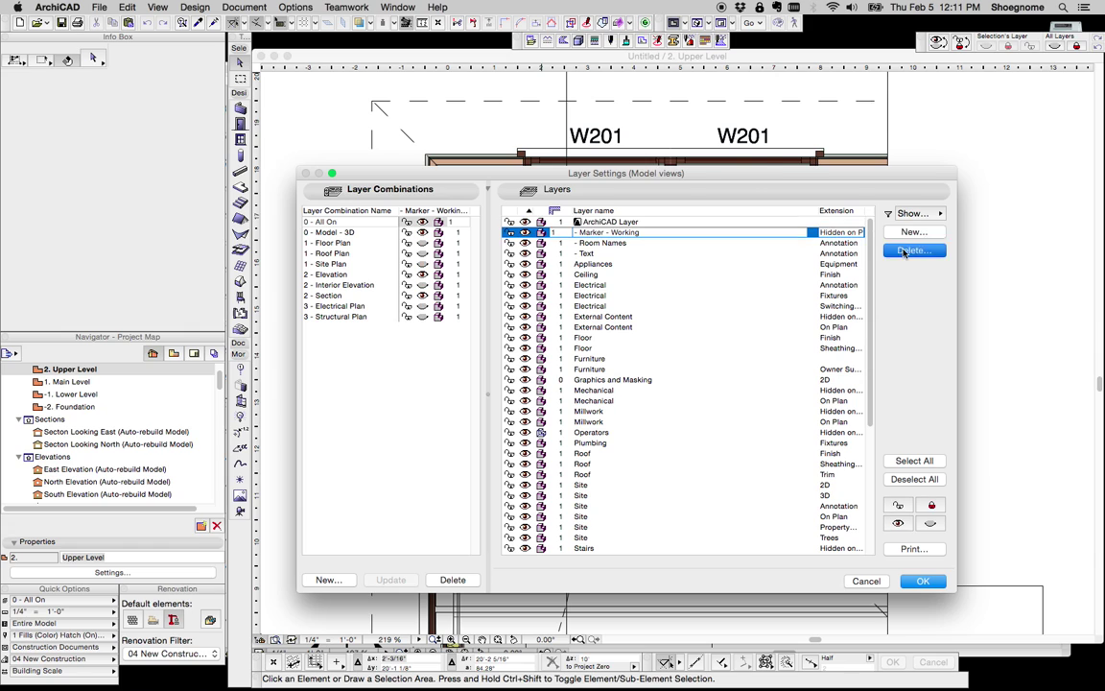
click(904, 252)
click(904, 252)
click(904, 251)
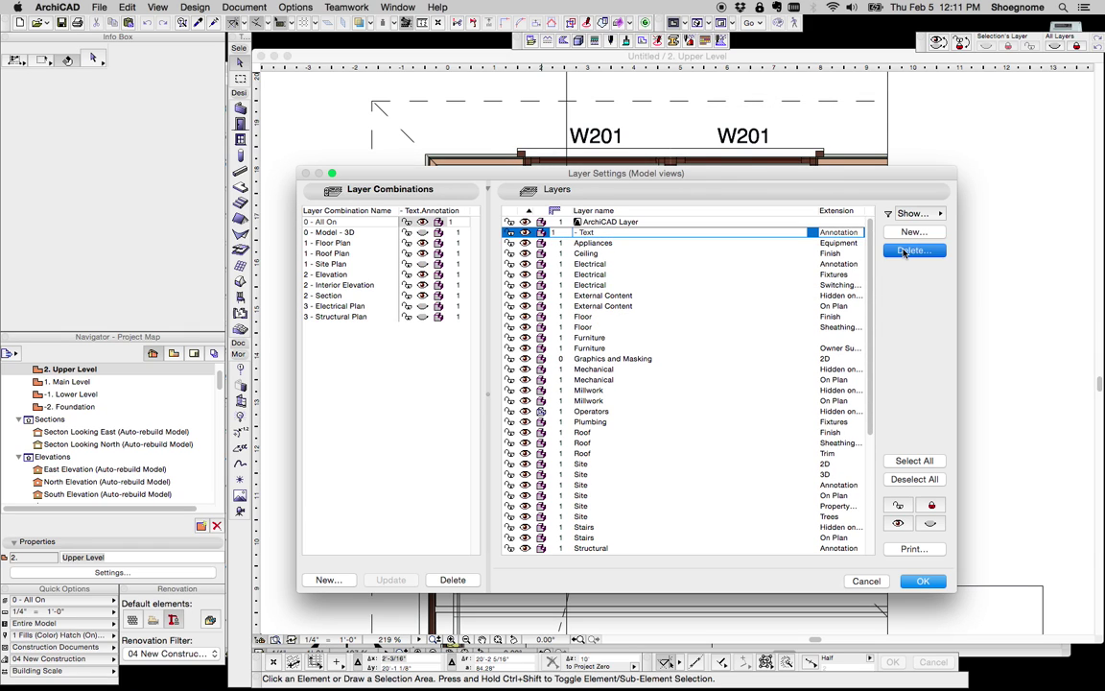
- Delete the Text, Appliances and Ceiling layers, moving their elements onto the ArchiCAD Layer
click(903, 253)
click(904, 252)
click(904, 252)
click(903, 253)
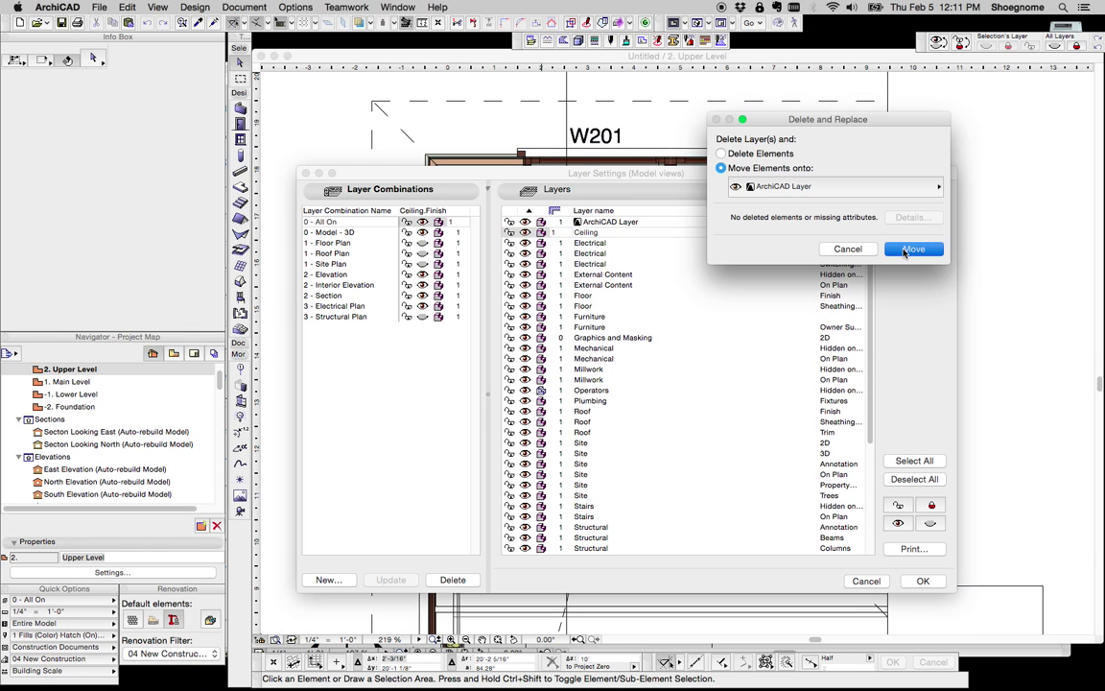
click(912, 250)
- Delete the three Electrical layers (Annotation, Fixtures and Switching), moving their elements onto the ArchiCAD Layer
click(904, 252)
click(911, 249)
click(904, 251)
click(912, 249)
click(903, 251)
click(912, 249)
- Delete both External Content layers and the Floor Finish layer, moving their elements onto the ArchiCAD Layer
click(904, 252)
click(911, 249)
click(904, 252)
click(911, 250)
click(904, 251)
click(911, 249)
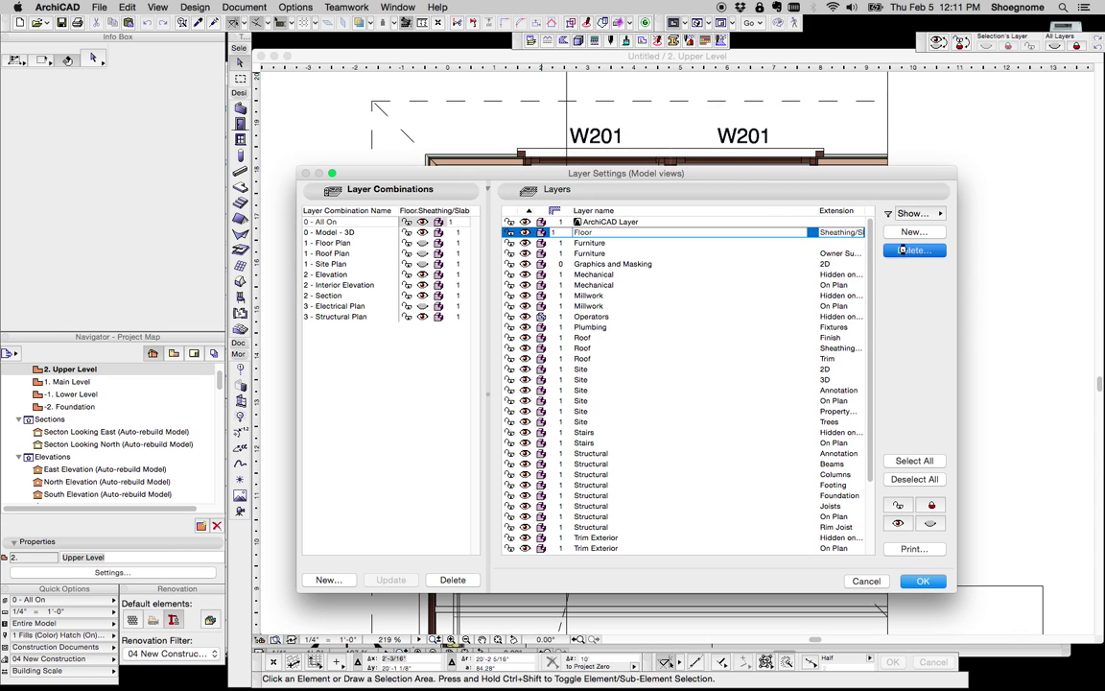
- Delete the Floor Sheathing/Slab, both Furniture, Graphics and Masking, and first Mechanical layers, moving their elements onto the ArchiCAD Layer
click(904, 251)
click(912, 249)
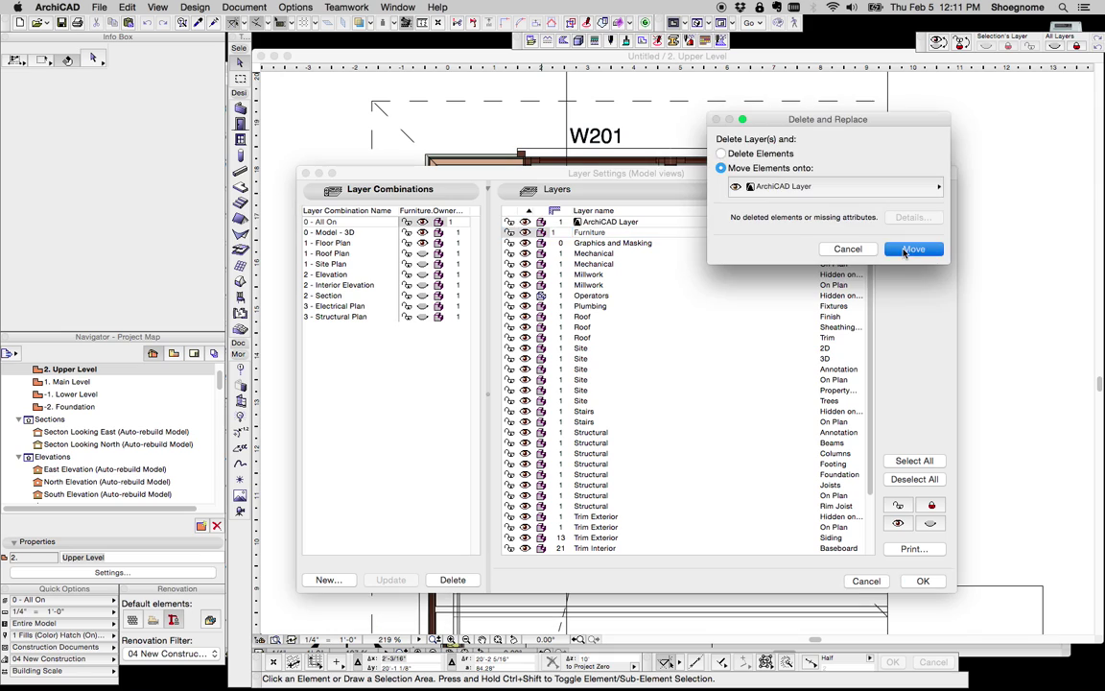
click(906, 250)
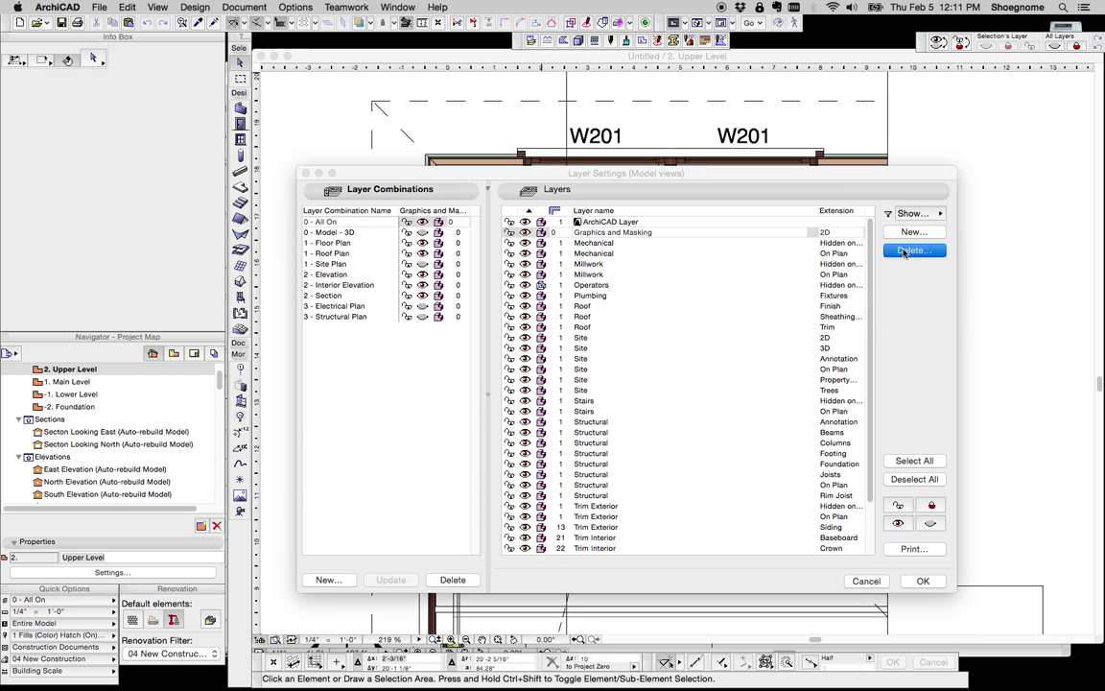
click(904, 251)
click(904, 252)
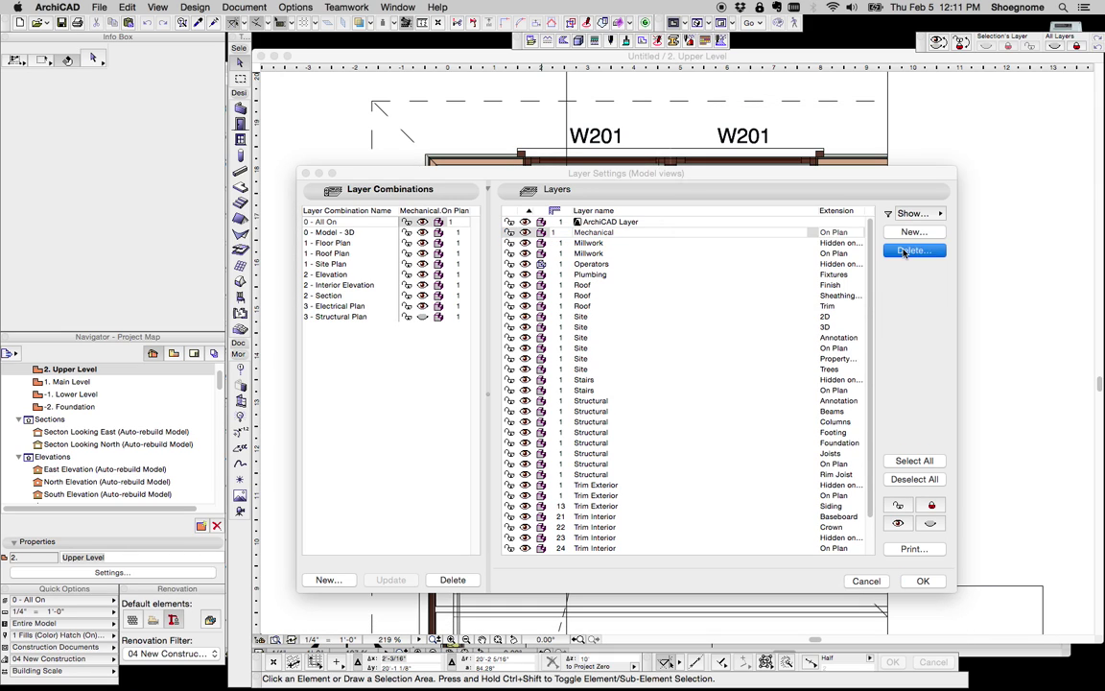
- Delete the Mechanical On Plan, Millwork, Operators, Plumbing, Roof Finish and Roof Sheathing layers, moving their elements onto the ArchiCAD Layer
click(904, 252)
click(904, 251)
click(904, 252)
click(904, 251)
click(904, 251)
click(904, 252)
click(904, 251)
click(904, 251)
click(904, 251)
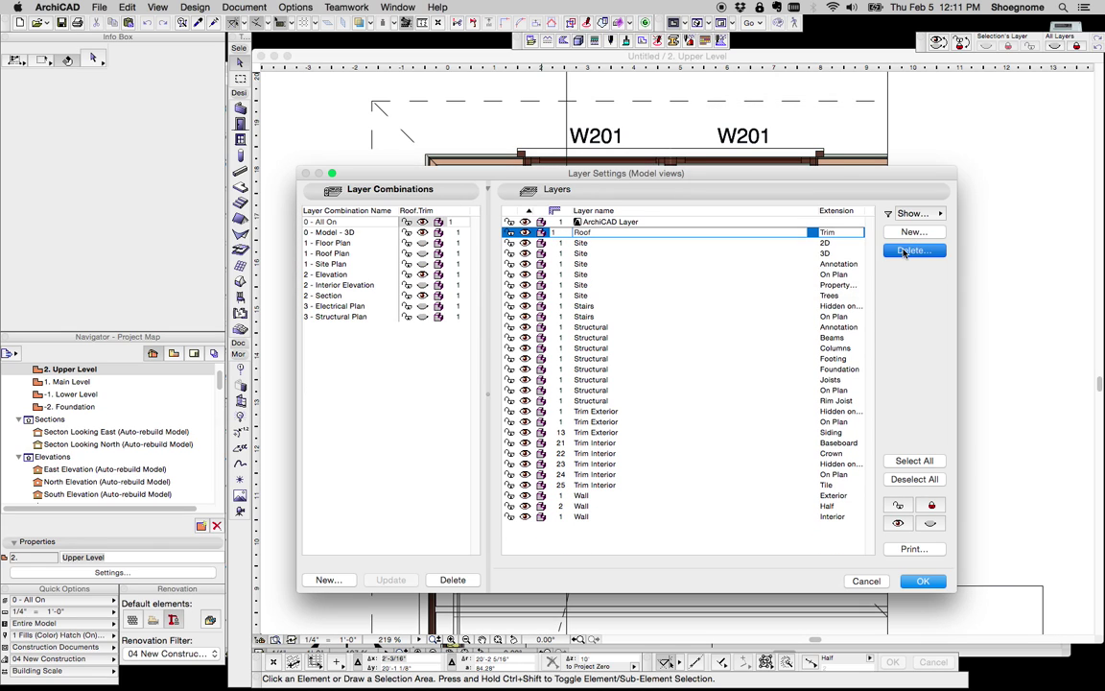
- Delete the Roof Trim layer and the Site 2D, 3D and Annotation layers, moving their elements onto the ArchiCAD Layer
click(904, 252)
click(904, 251)
click(904, 251)
click(904, 252)
click(904, 252)
click(904, 251)
click(904, 251)
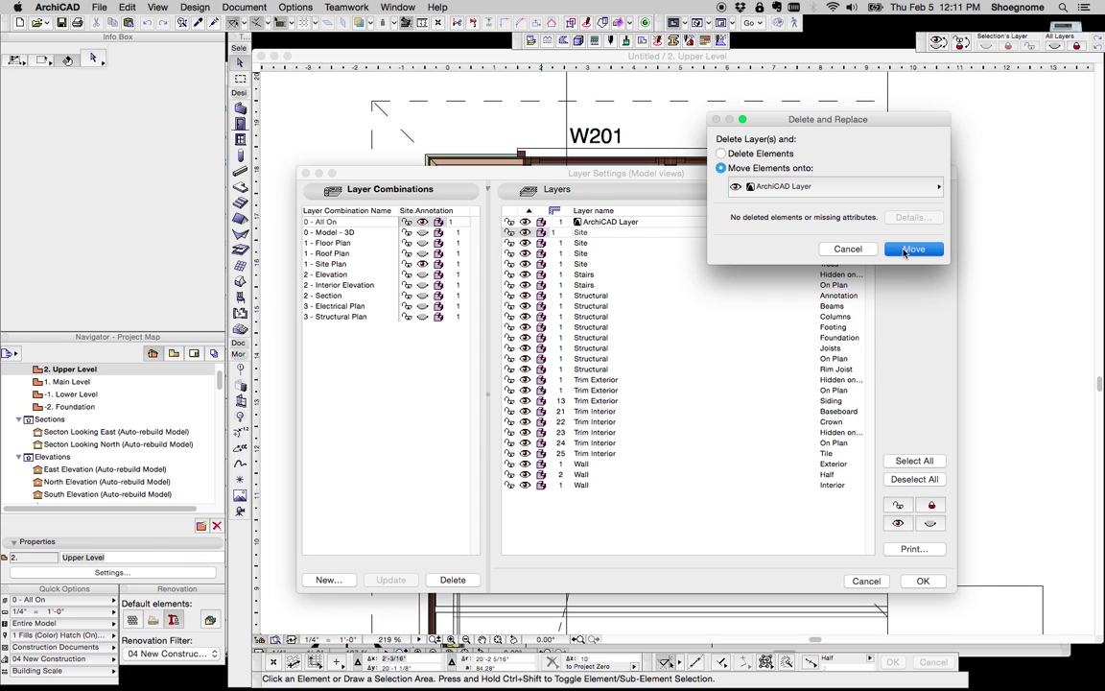
click(904, 251)
- Delete the remaining Site layers (On Plan, Property and Trees) and both Stairs layers, moving their elements onto the ArchiCAD Layer
click(904, 251)
click(904, 251)
click(903, 251)
click(904, 252)
click(904, 252)
click(909, 250)
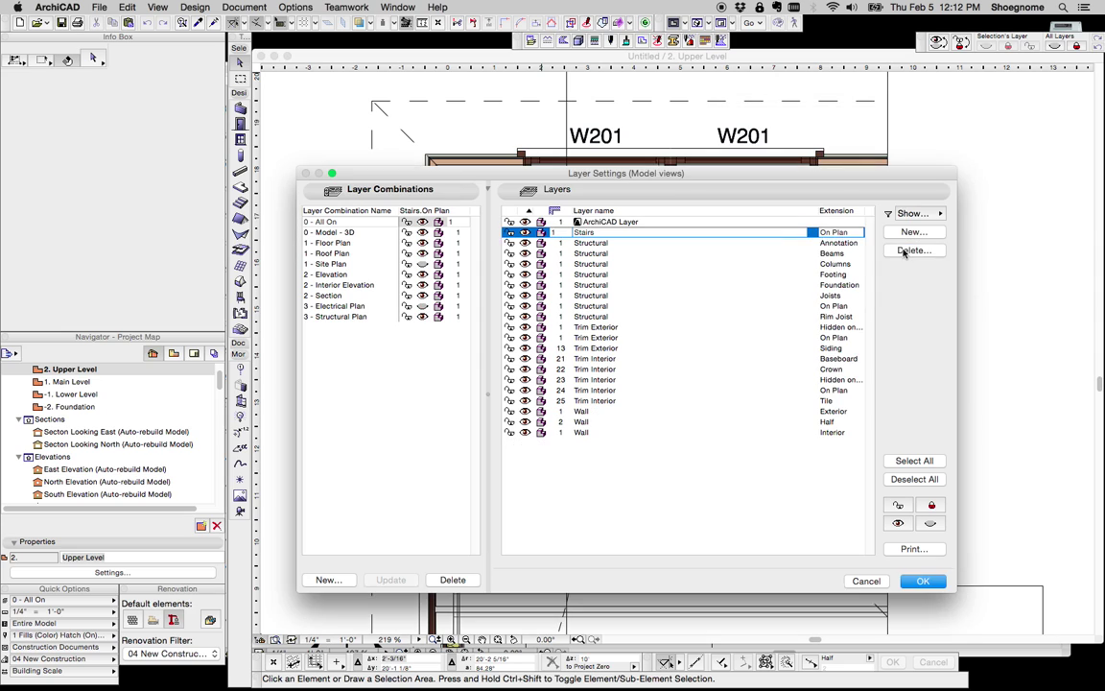
click(904, 251)
click(904, 252)
- Delete the Structural Annotation, Beams, Columns and Footing layers, moving their elements onto the ArchiCAD Layer
click(903, 251)
click(909, 249)
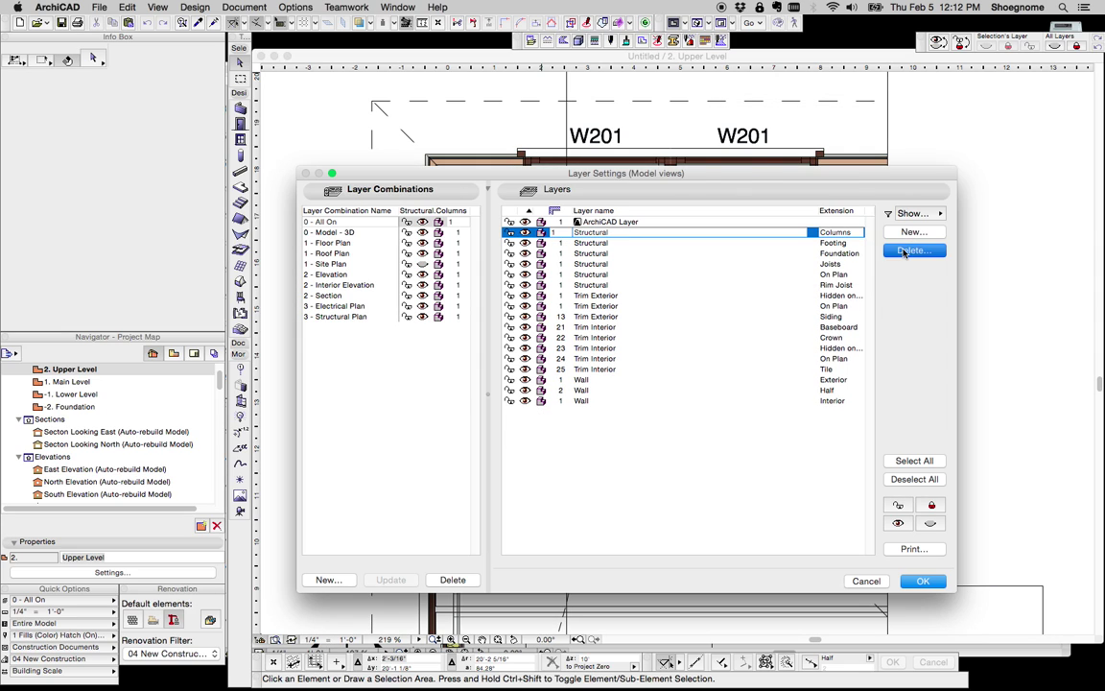
click(903, 251)
click(910, 250)
click(904, 251)
click(910, 249)
- Delete the Structural Foundation, Joists, On Plan and Rim Joist layers, moving their elements onto the ArchiCAD Layer
click(904, 251)
click(910, 249)
click(904, 251)
click(910, 250)
click(904, 251)
click(909, 250)
click(904, 252)
click(910, 250)
- Delete the three Trim Exterior layers (Hidden, On Plan and Siding), moving their elements onto the ArchiCAD Layer
click(904, 251)
click(909, 249)
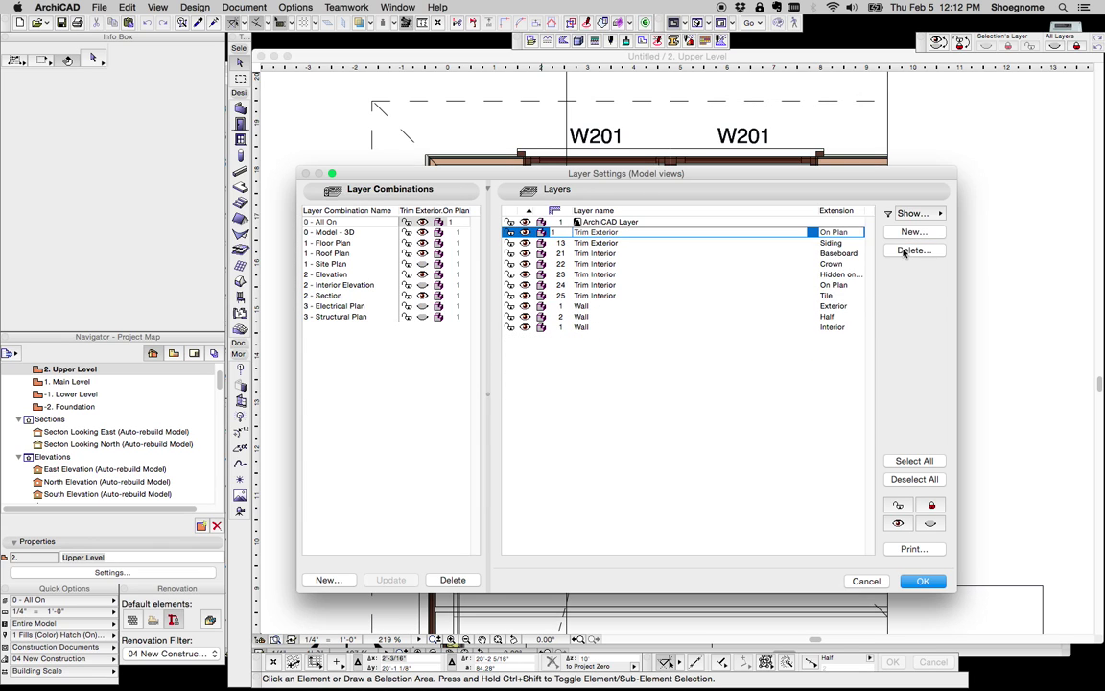
click(904, 252)
click(910, 250)
click(904, 251)
click(910, 250)
- Delete the five Trim Interior layers (Baseboard, Crown, Hidden, On Plan and Tile), moving their elements onto the ArchiCAD Layer
click(904, 251)
click(909, 249)
click(904, 251)
click(909, 250)
click(904, 252)
click(910, 250)
click(904, 252)
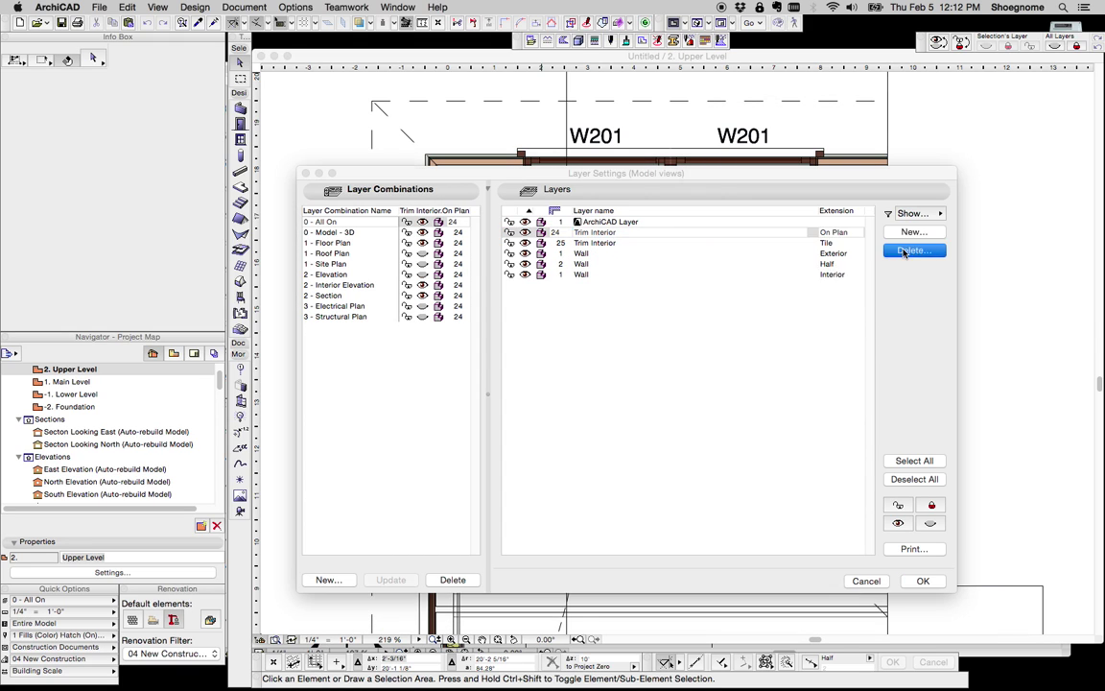
click(910, 249)
click(904, 252)
click(910, 250)
- Delete the Exterior, Half and Interior Wall layers, moving their elements onto the ArchiCAD Layer, and accept the layer settings
click(904, 251)
click(904, 251)
click(909, 249)
click(903, 251)
click(910, 249)
click(909, 249)
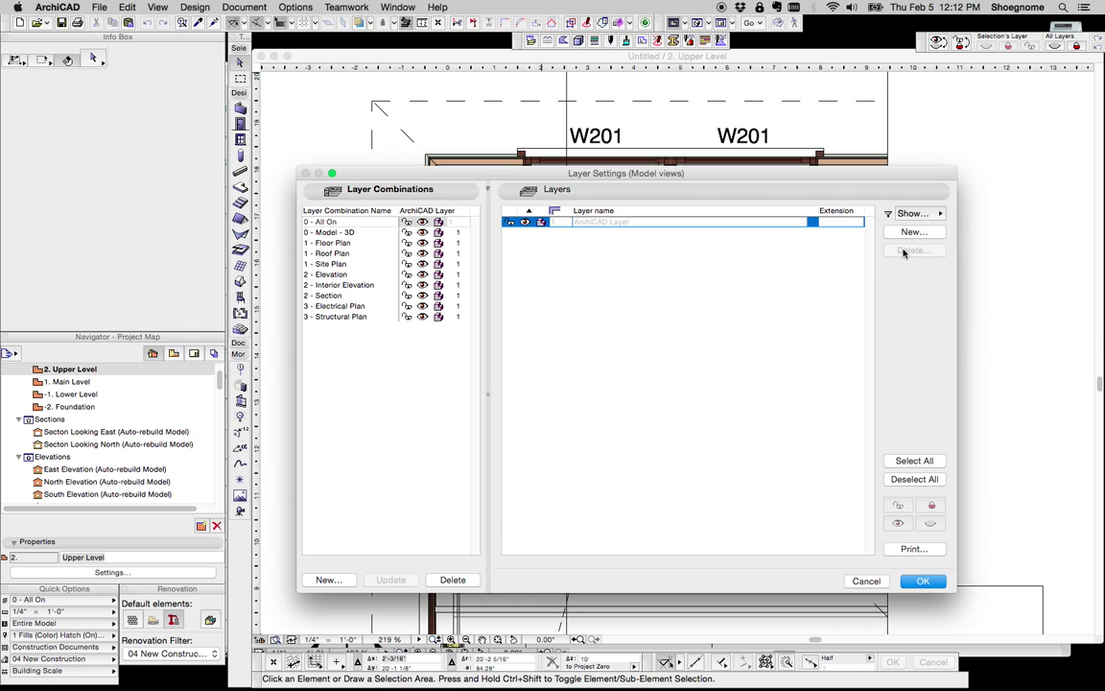
click(922, 582)
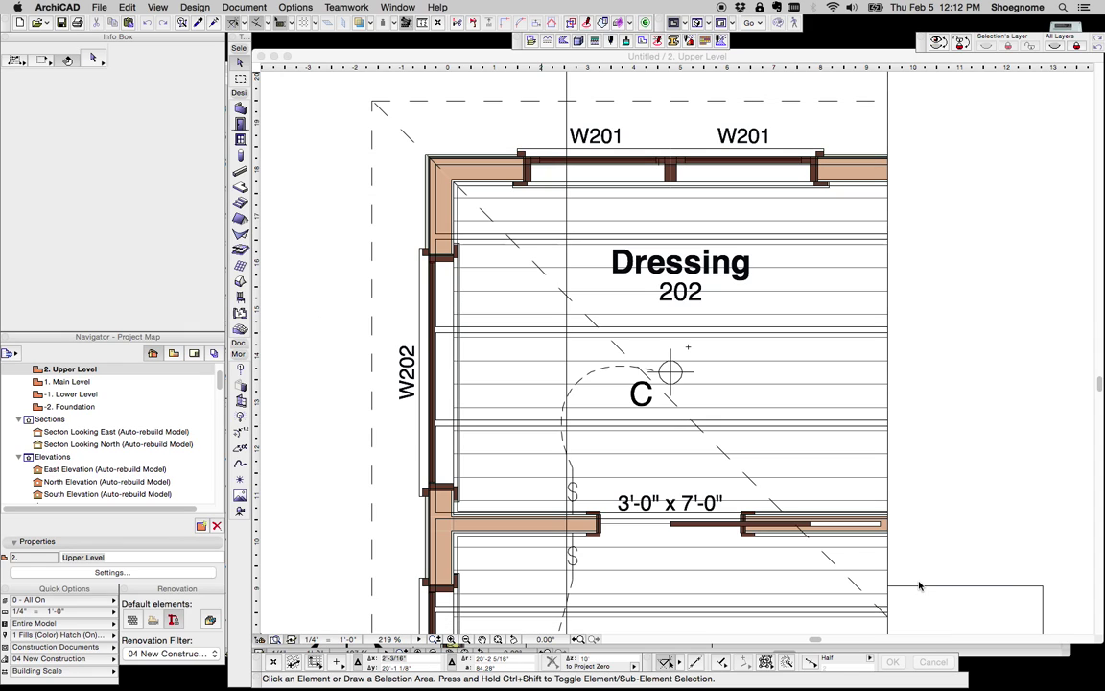
- Open the 3D perspective, view the whole house and check the layer choices of a selected element
key(super+apostrophe)
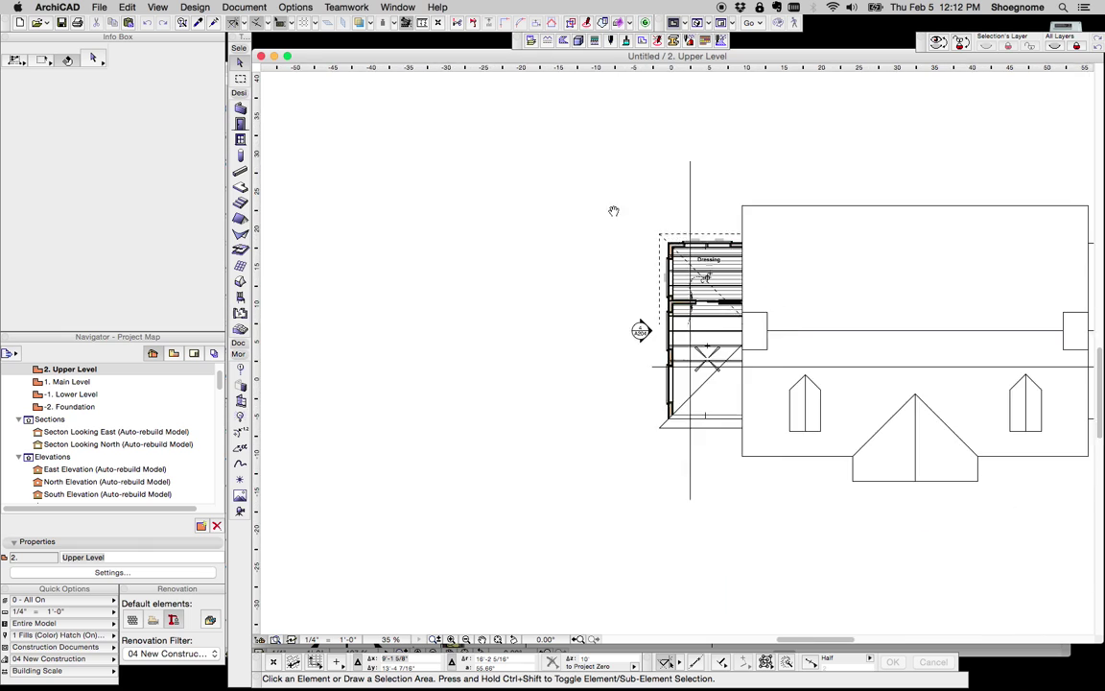
key(F3)
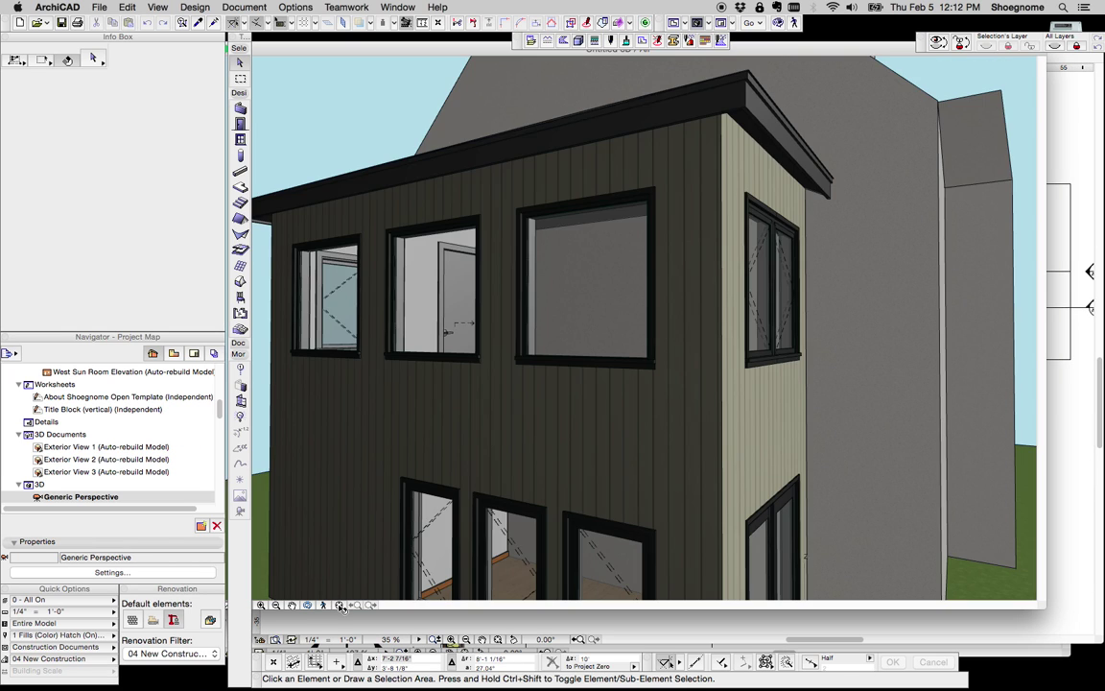
click(339, 605)
key(o)
drag(617, 365, 625, 297)
middle_drag(625, 298, 609, 383)
key(Escape)
click(578, 449)
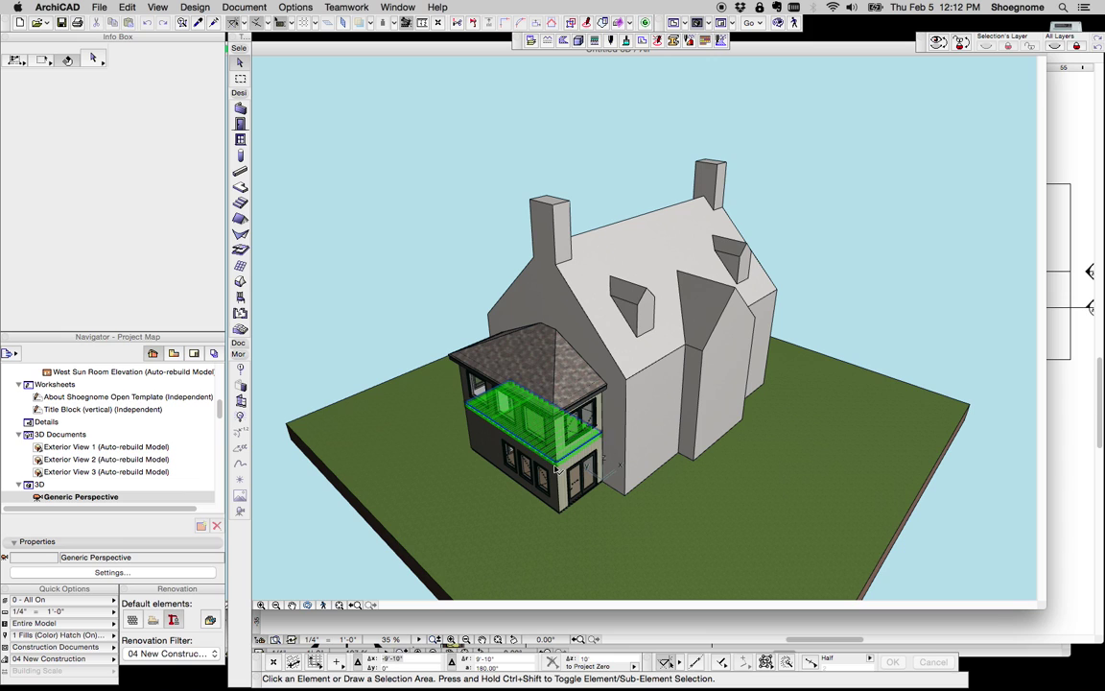
scroll(573, 454, up, 6)
middle_drag(573, 455, 639, 407)
click(700, 377)
click(191, 59)
click(293, 145)
key(Escape)
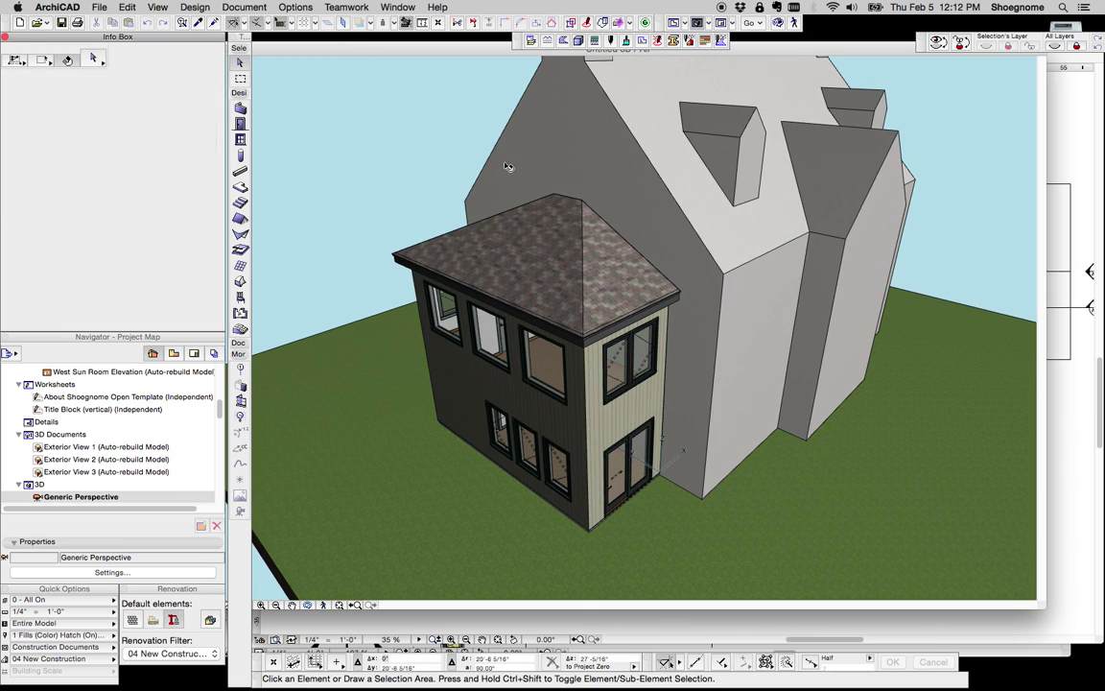
- Create a new layer named option 1 and accept the layer settings
key(super+l)
click(913, 234)
text(option 1)
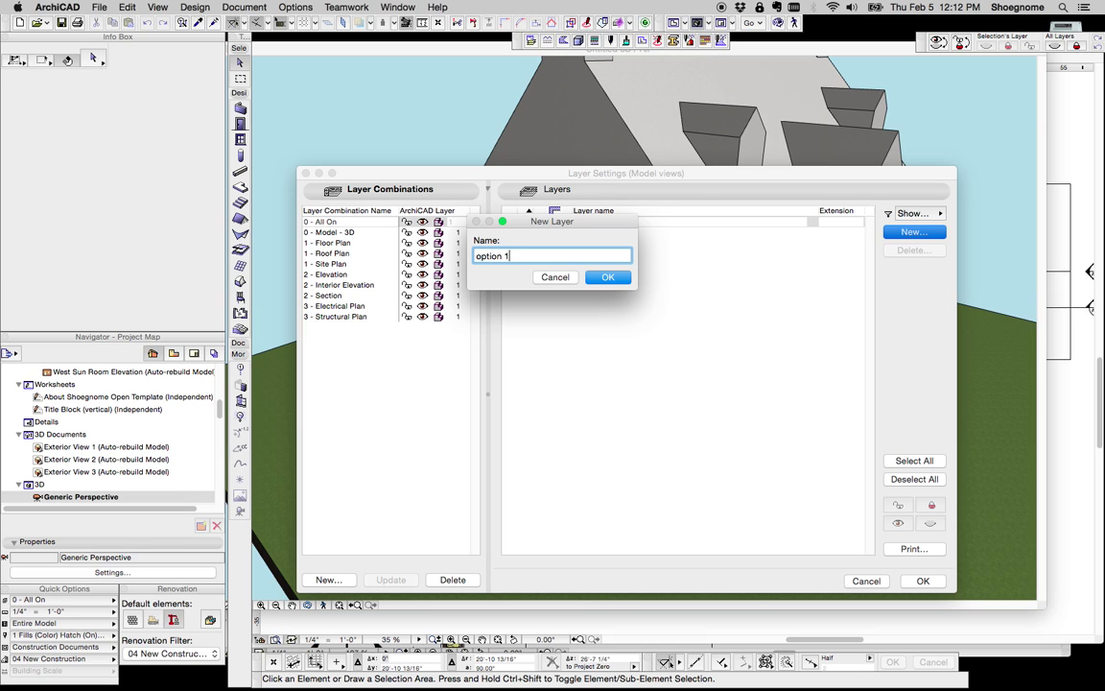
key(Return)
key(Return)
- Draw a closed four-sided box of exterior walls on the option 1 layer, on the lawn beside the addition
click(241, 109)
click(160, 56)
click(172, 68)
click(319, 422)
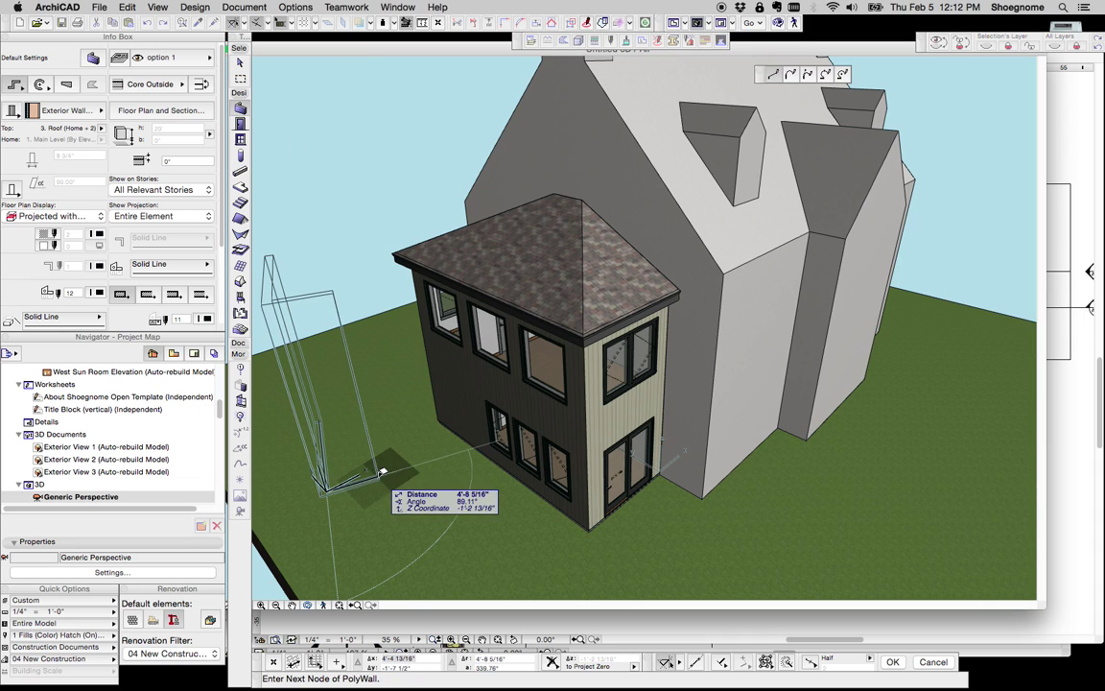
click(320, 422)
key(Escape)
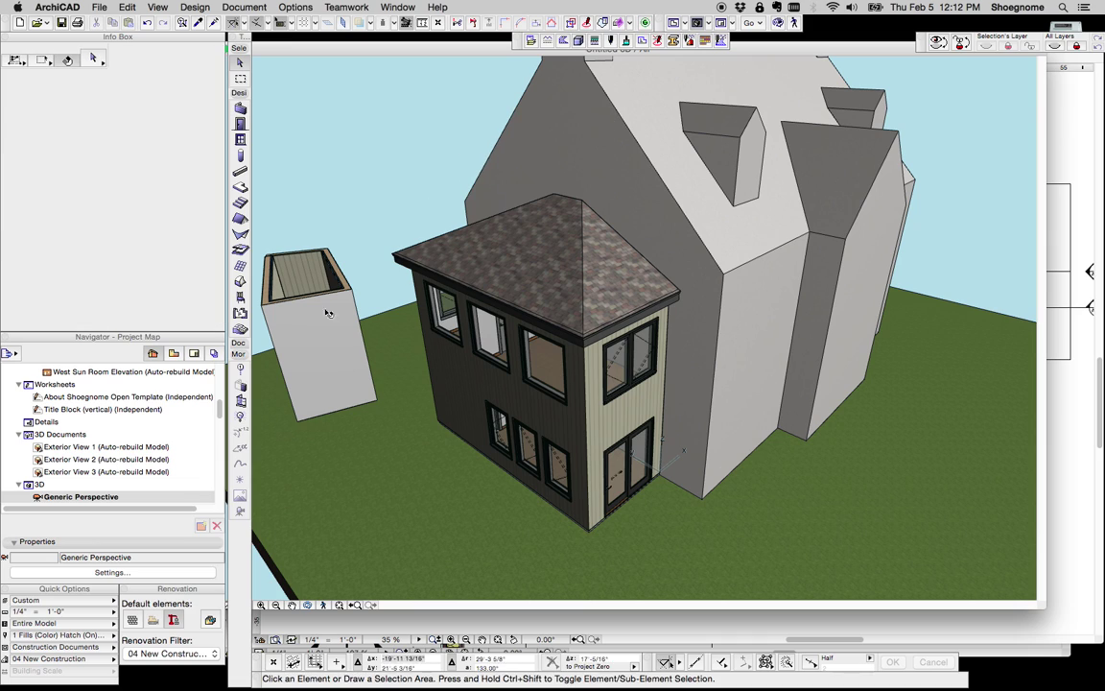
- Create a new layer named option 2 and accept the layer settings
key(super+l)
click(914, 231)
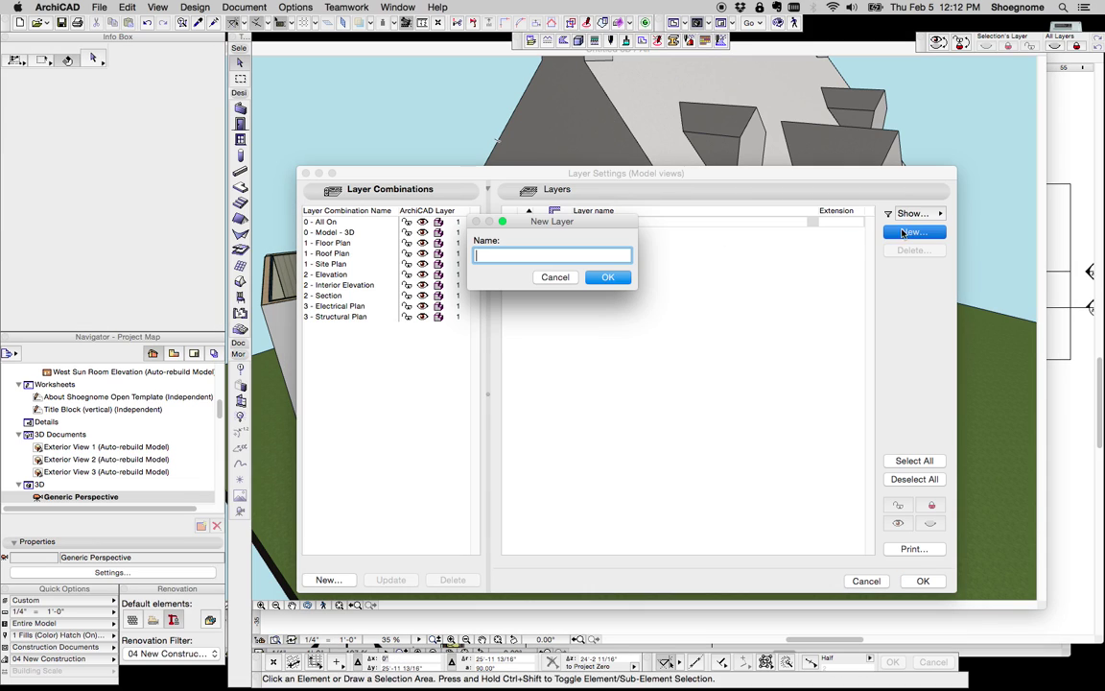
text(option 2)
key(Return)
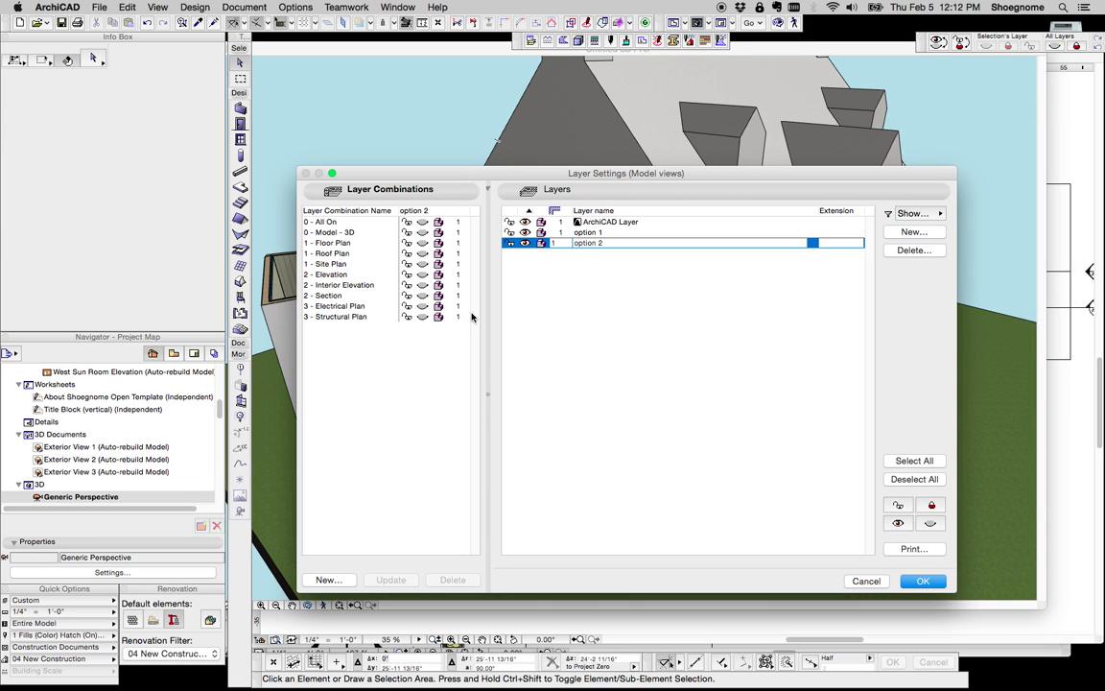
key(Return)
- Draw a second closed four-sided box of exterior walls on the option 2 layer, in front of the first box
shift+middle_drag(395, 255, 524, 260)
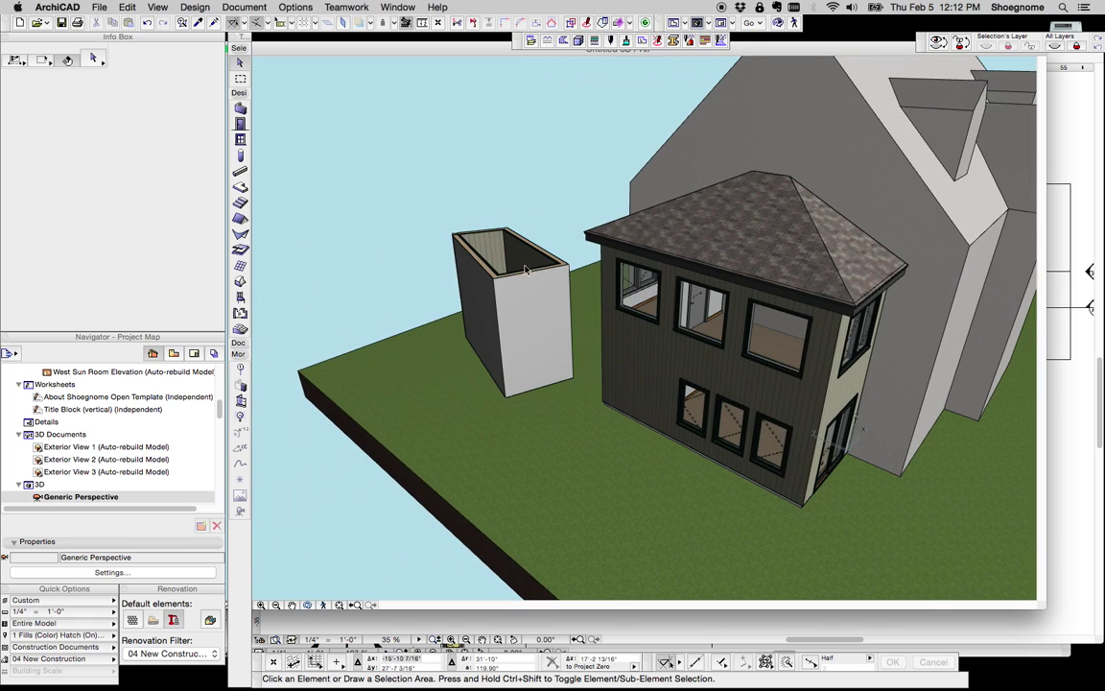
alt+click(518, 295)
click(177, 60)
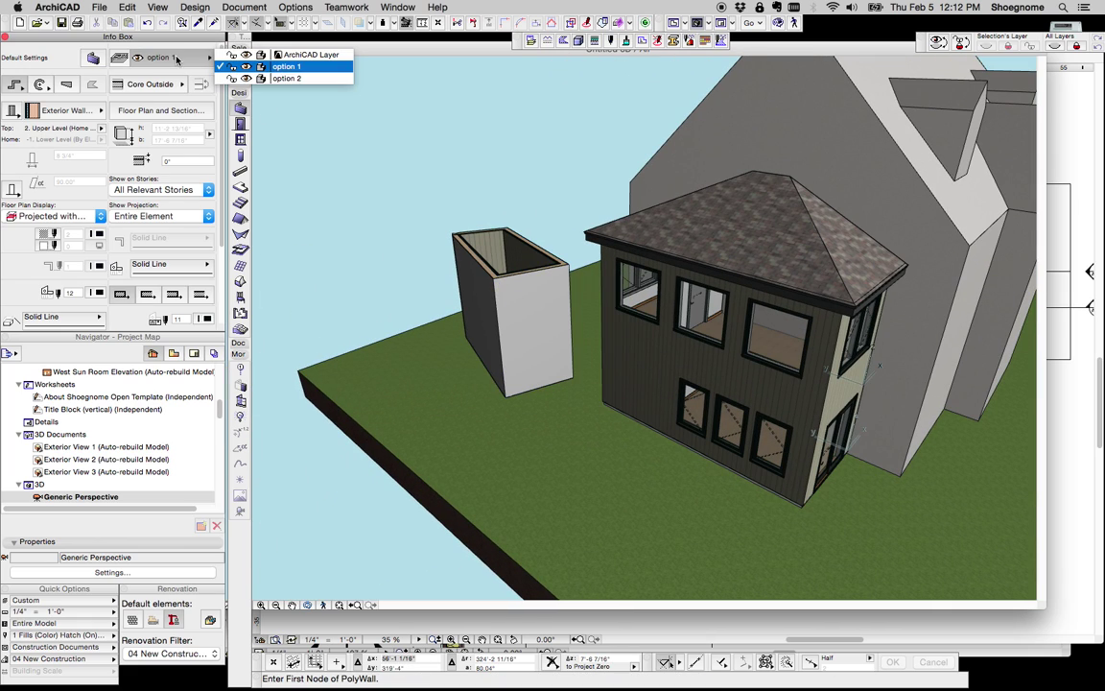
click(286, 78)
click(658, 506)
click(561, 520)
click(544, 455)
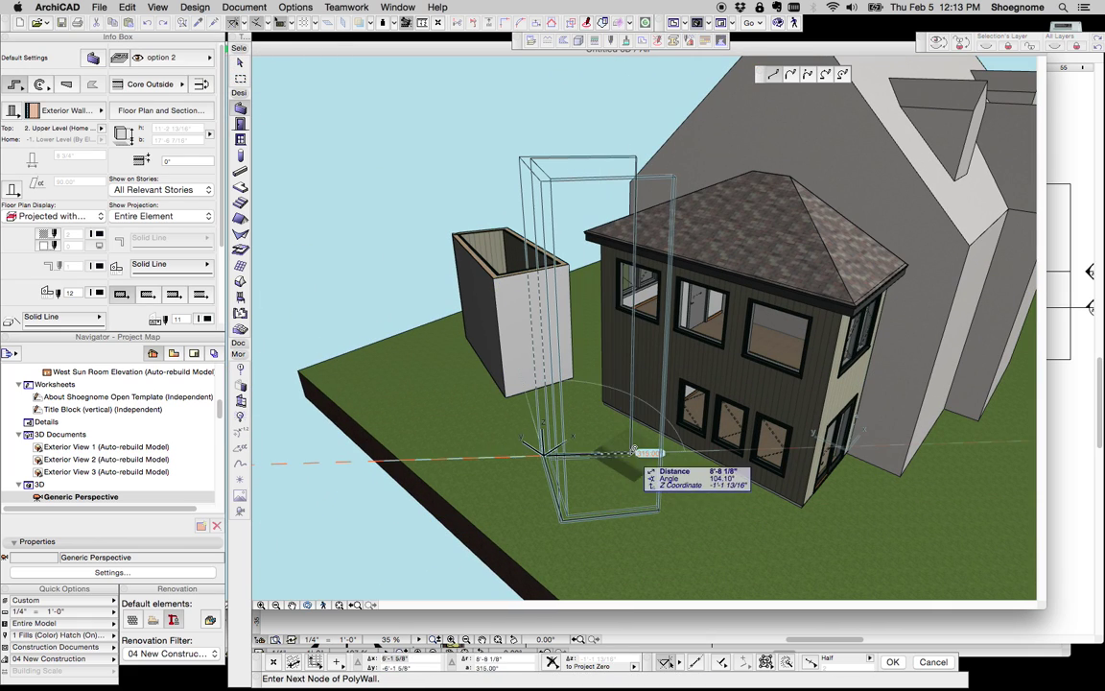
click(631, 453)
click(661, 508)
- Hide the second box's layer, and in the layer settings switch to option 1 hidden and option 2 shown
click(619, 465)
key(h)
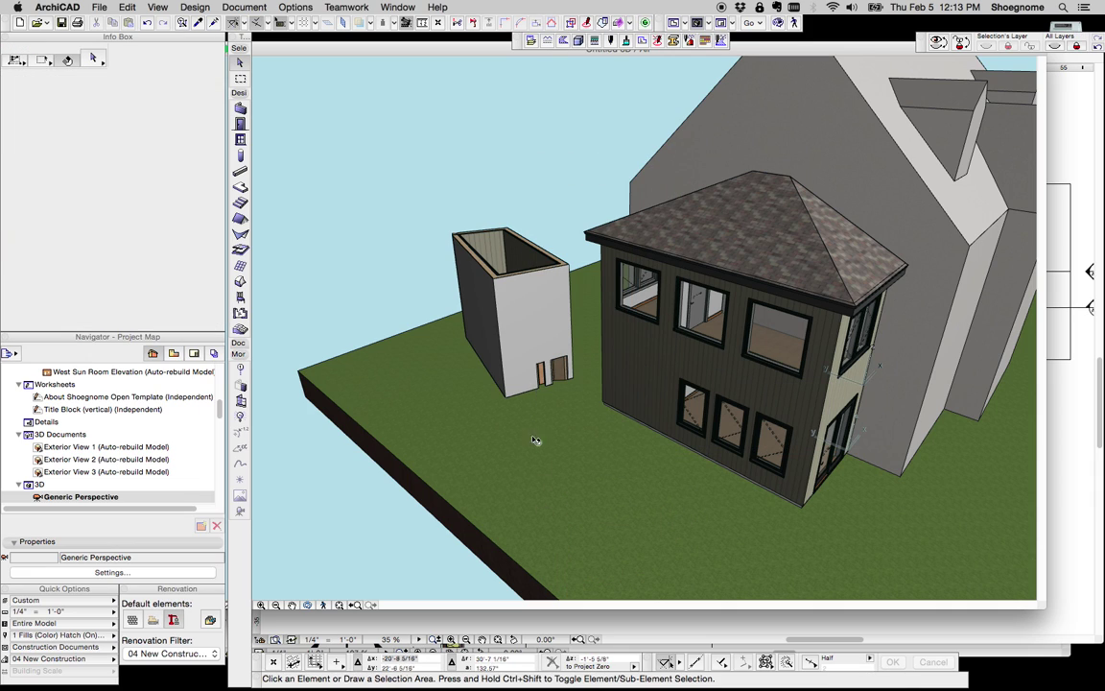
key(super+l)
click(563, 242)
click(526, 232)
click(540, 243)
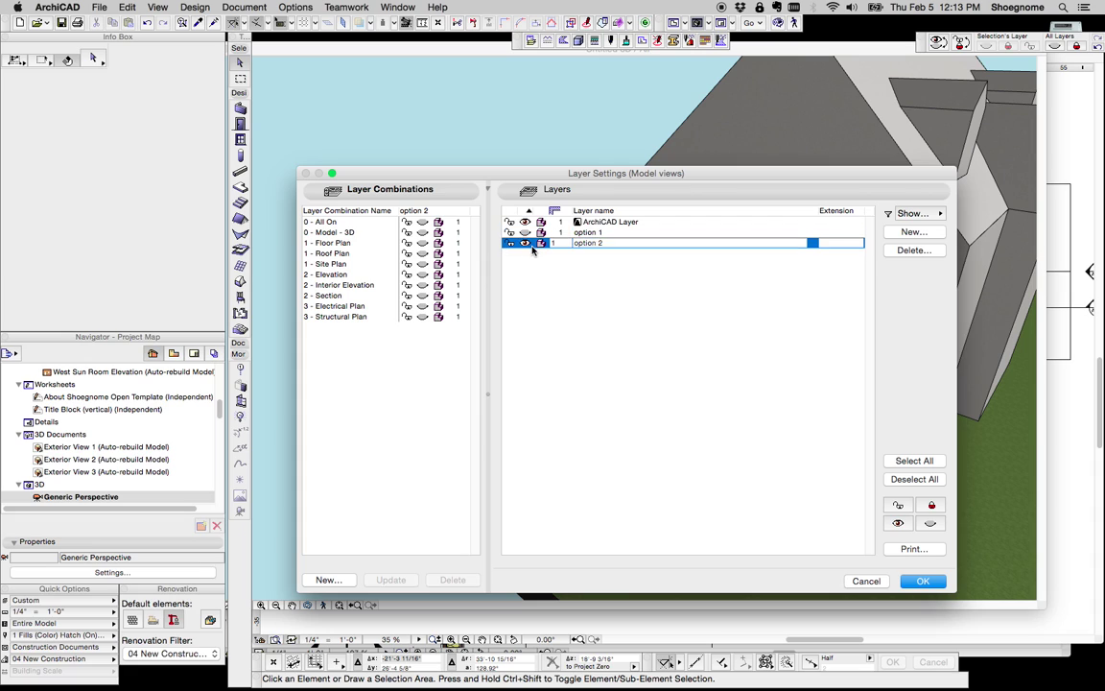
key(Return)
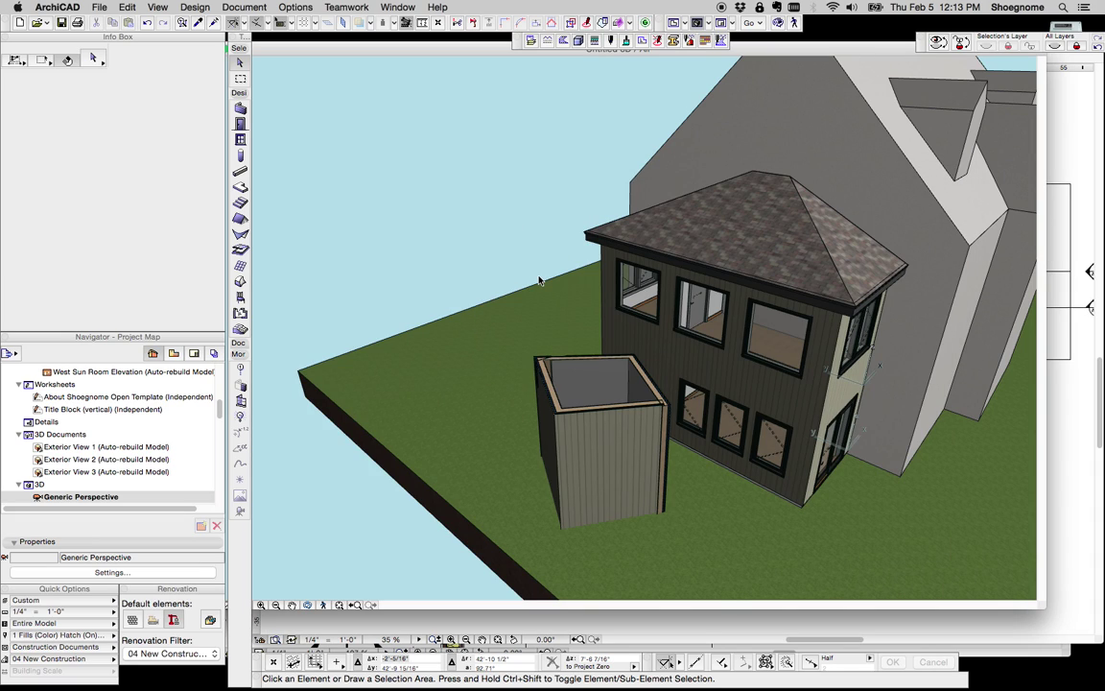
- Examine the option 2 wall box in 3D and review the option layers in the layer settings
shift+middle_drag(806, 288, 537, 383)
shift+middle_drag(873, 250, 466, 409)
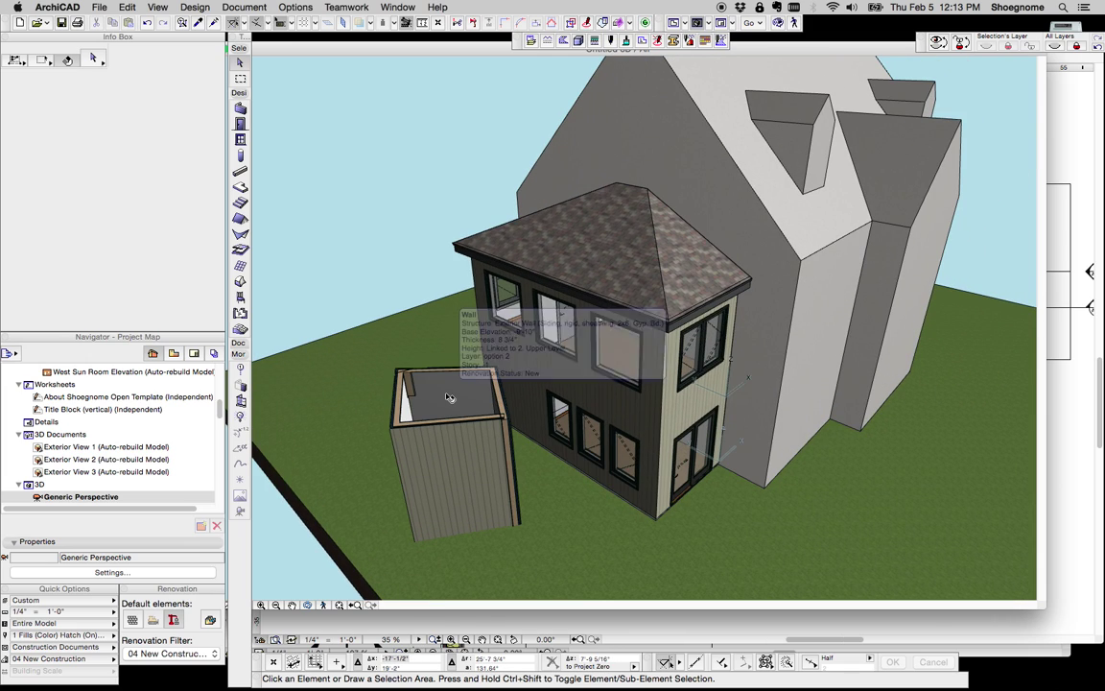
key(super+l)
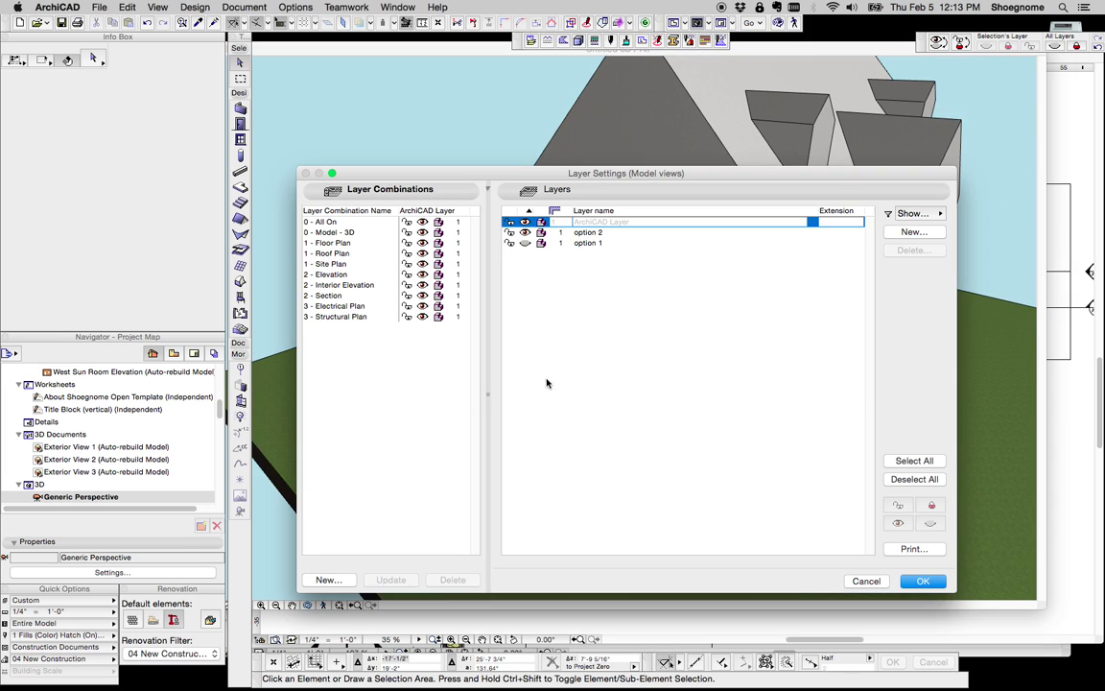
click(562, 232)
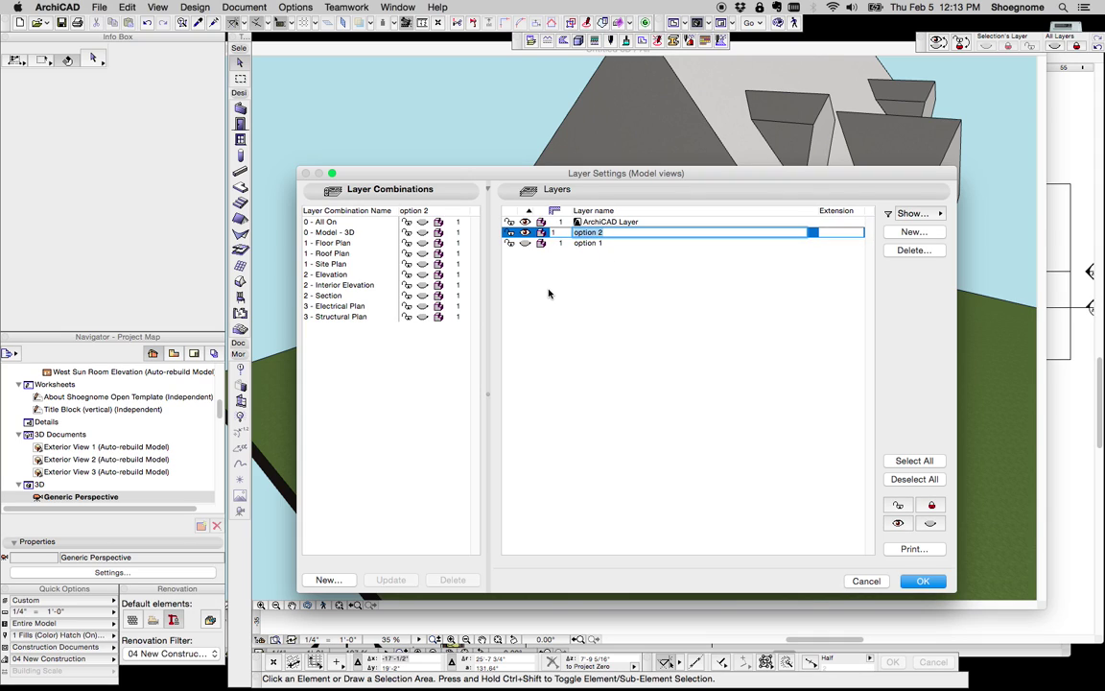
key(Return)
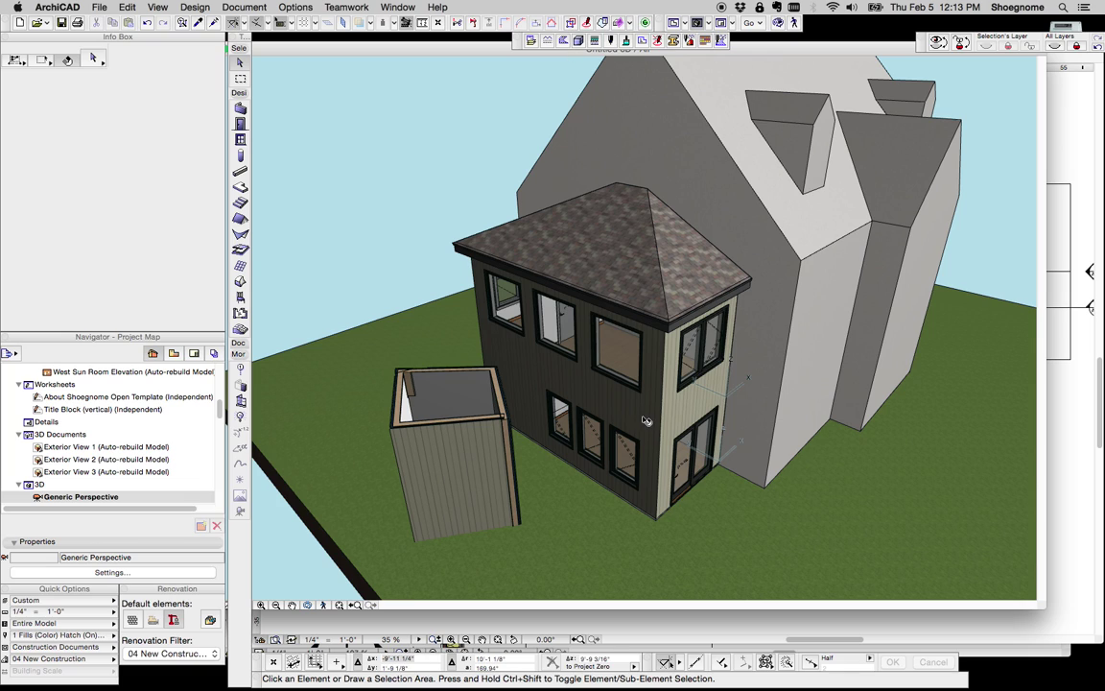
click(543, 331)
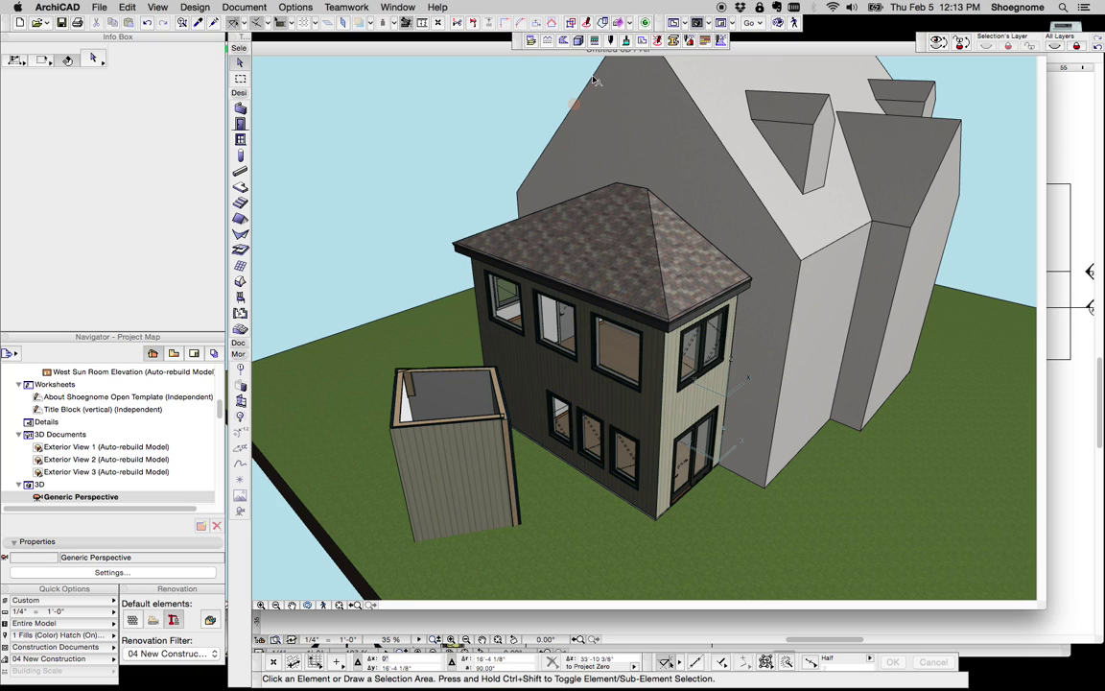